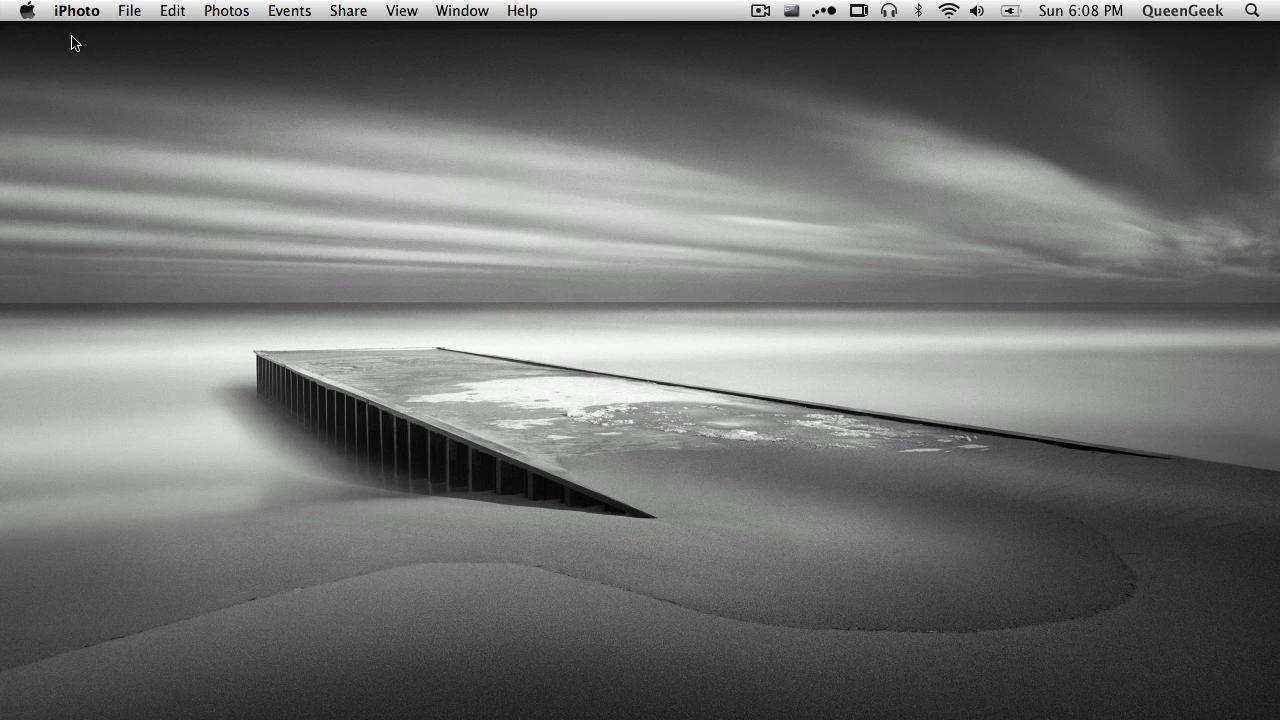
Open the iPhoto library window, move it right, and show all 8 photos grouped by event
mouse_move(463, 705)
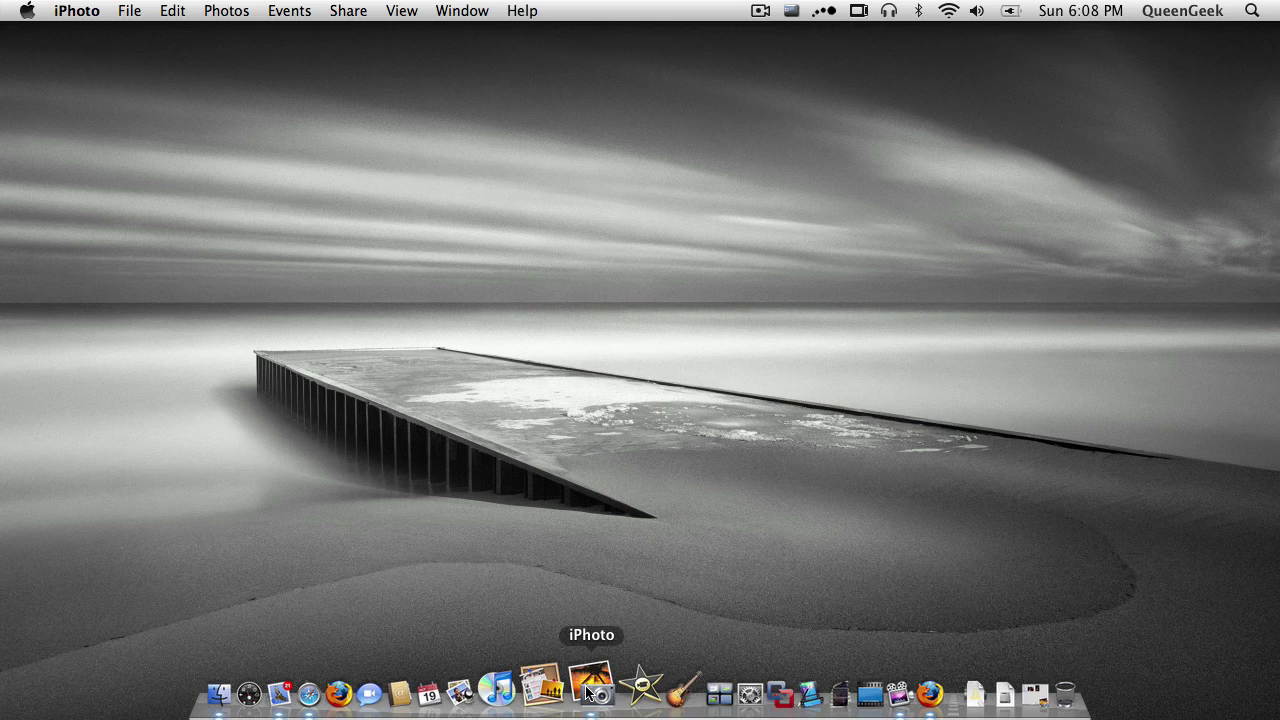
left_click(590, 694)
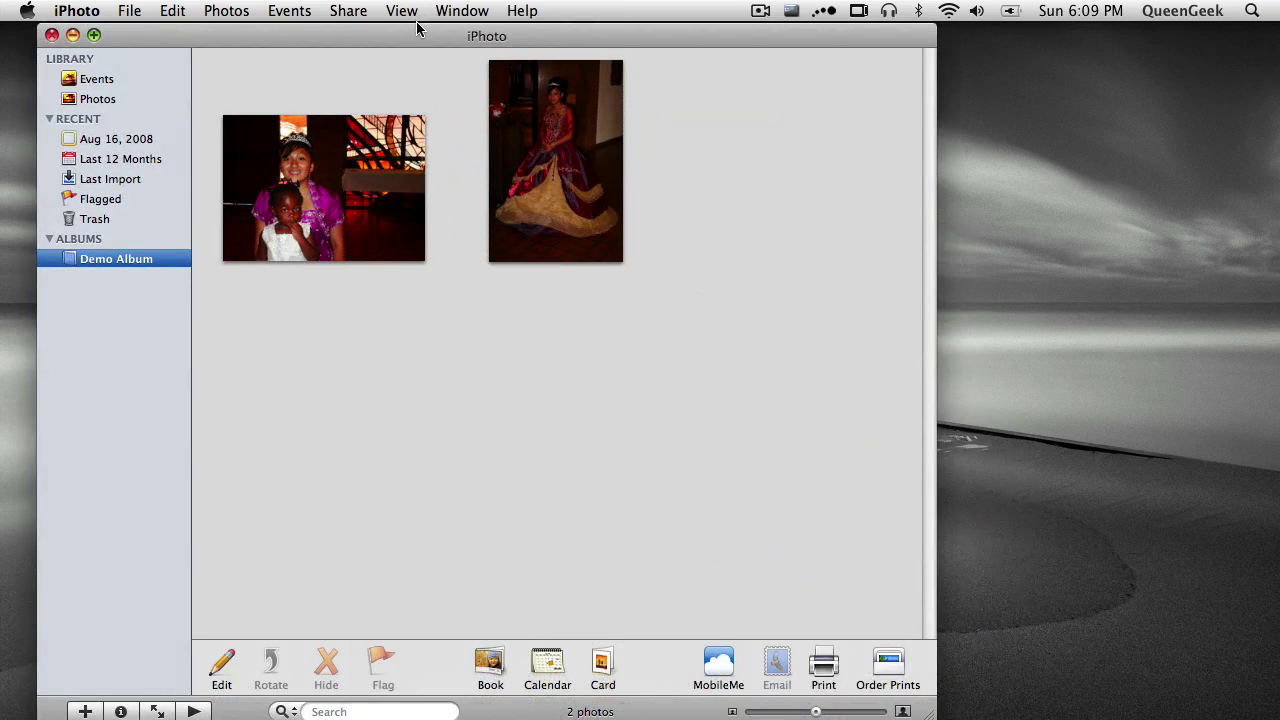
left_click_drag(439, 36, 650, 35)
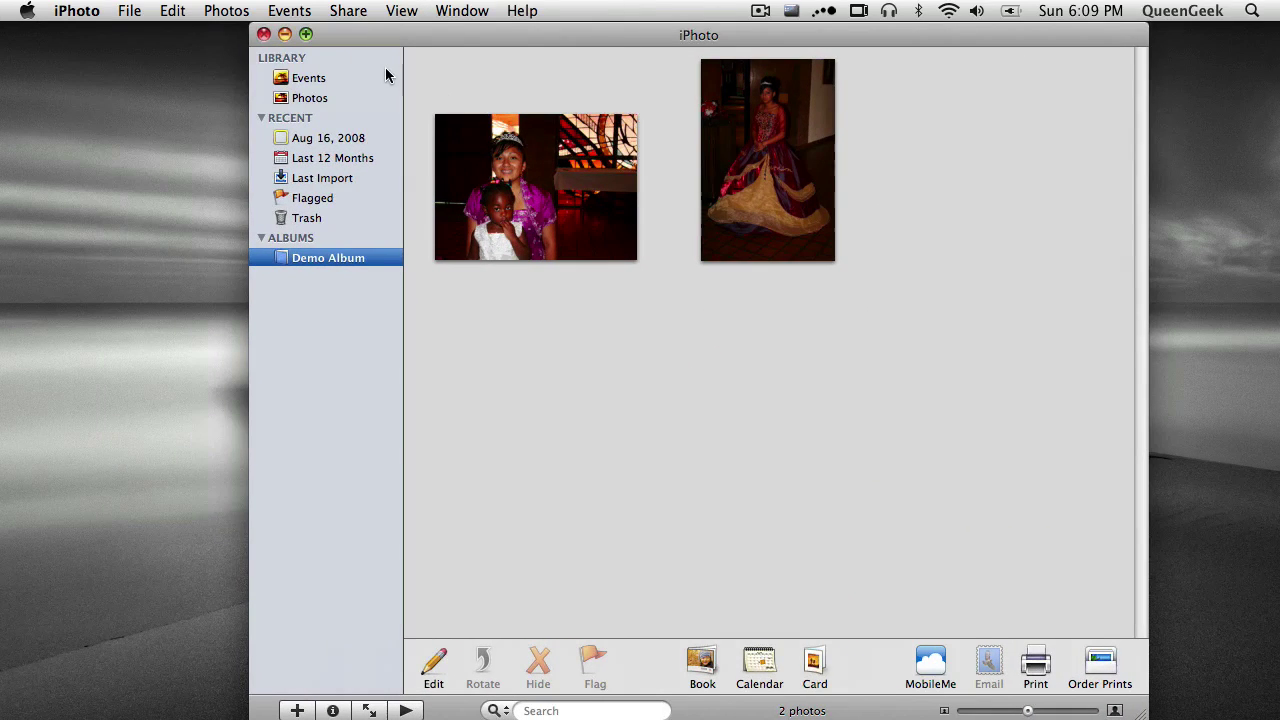
left_click(302, 78)
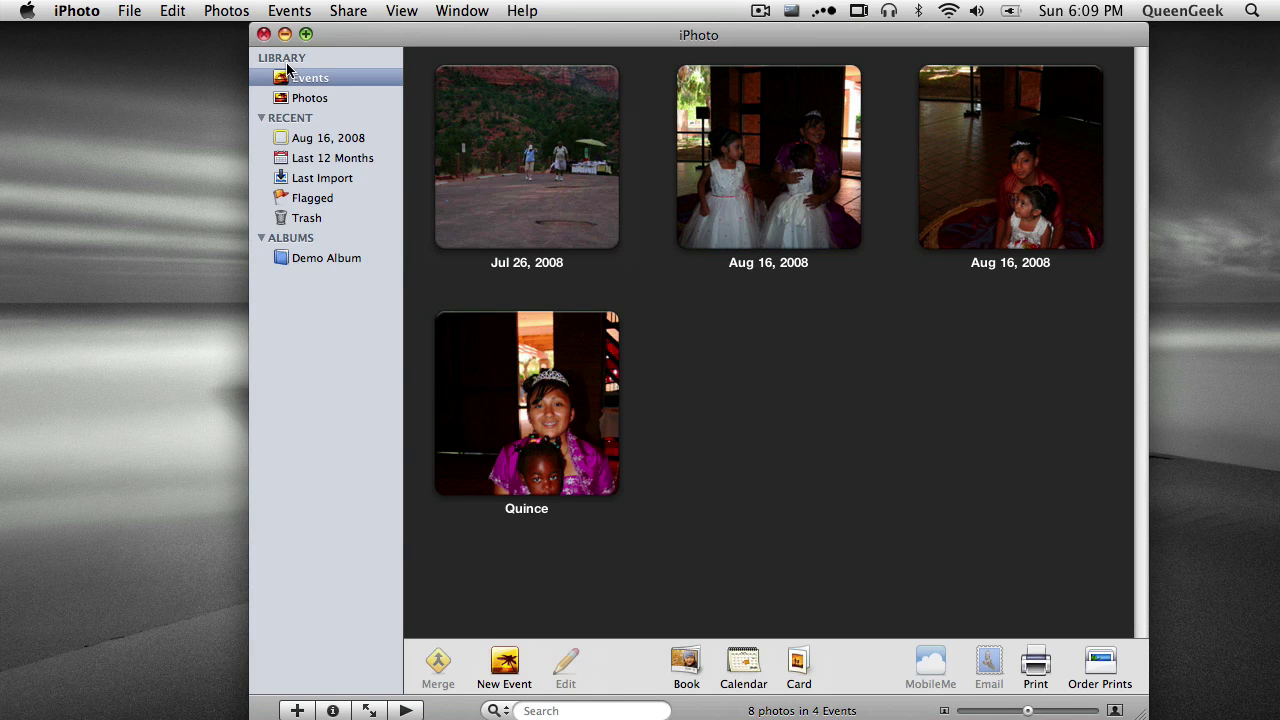
left_click(278, 61)
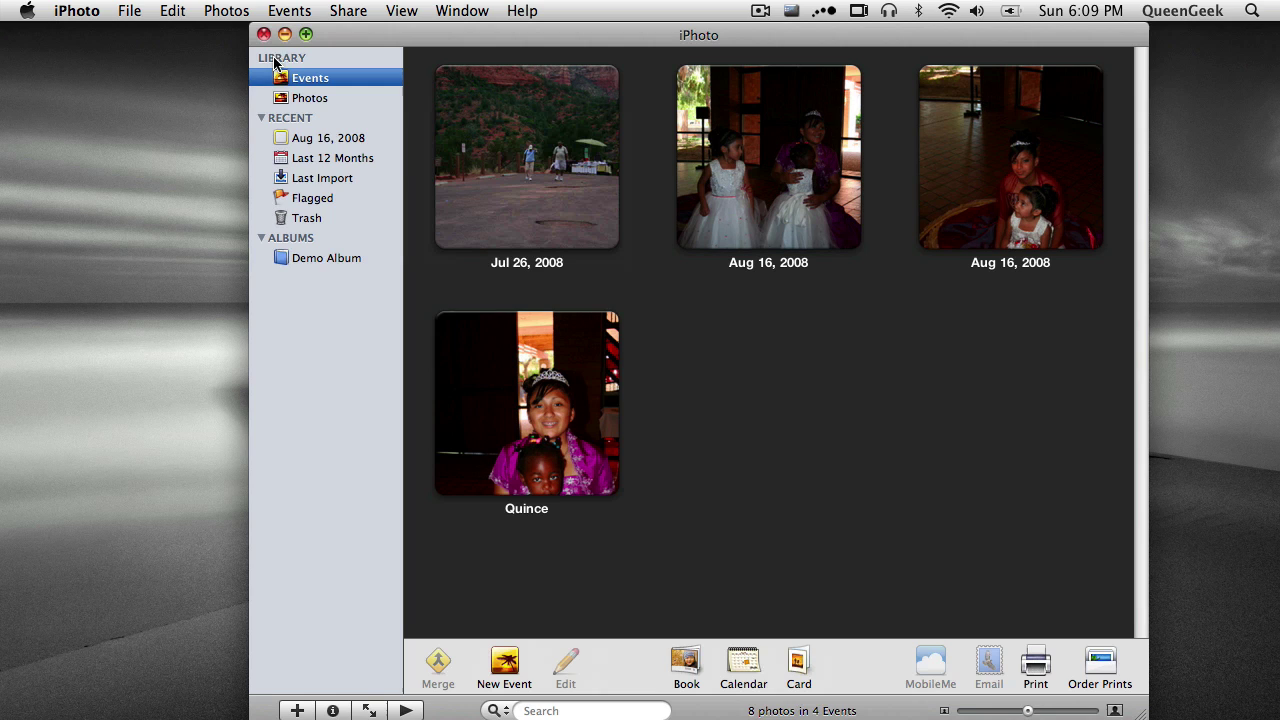
left_click(302, 99)
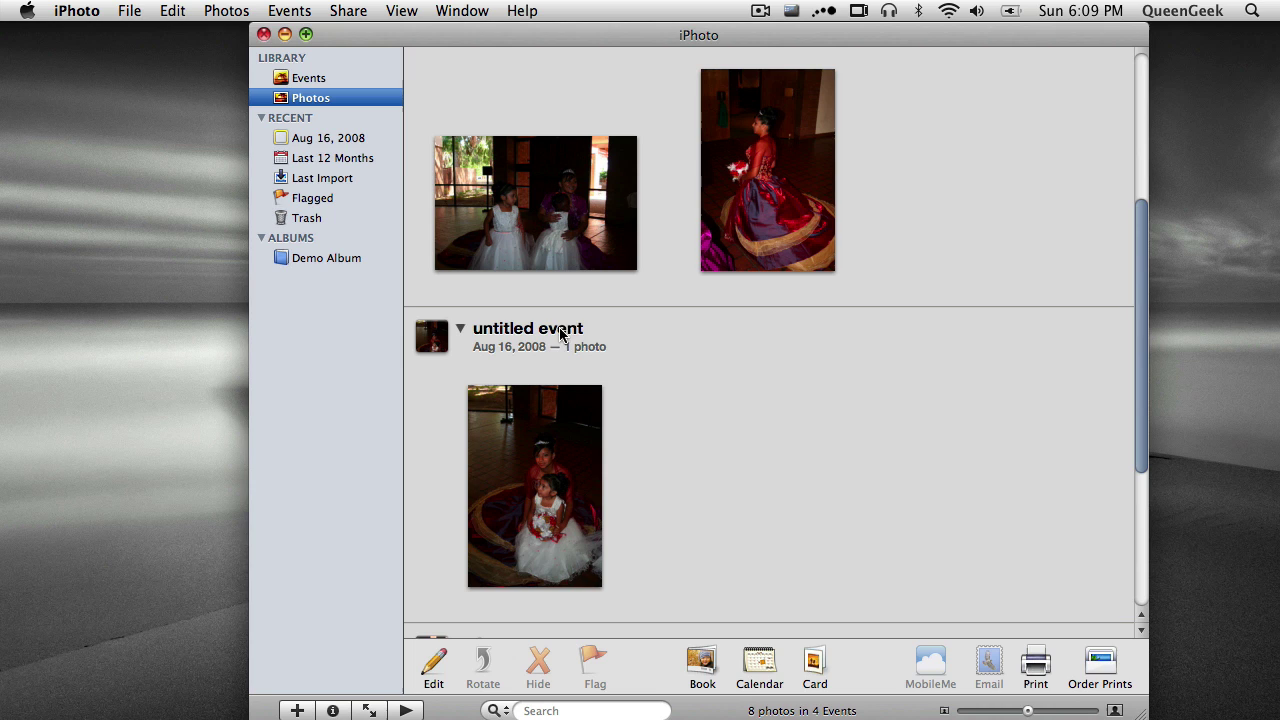
left_click(488, 340)
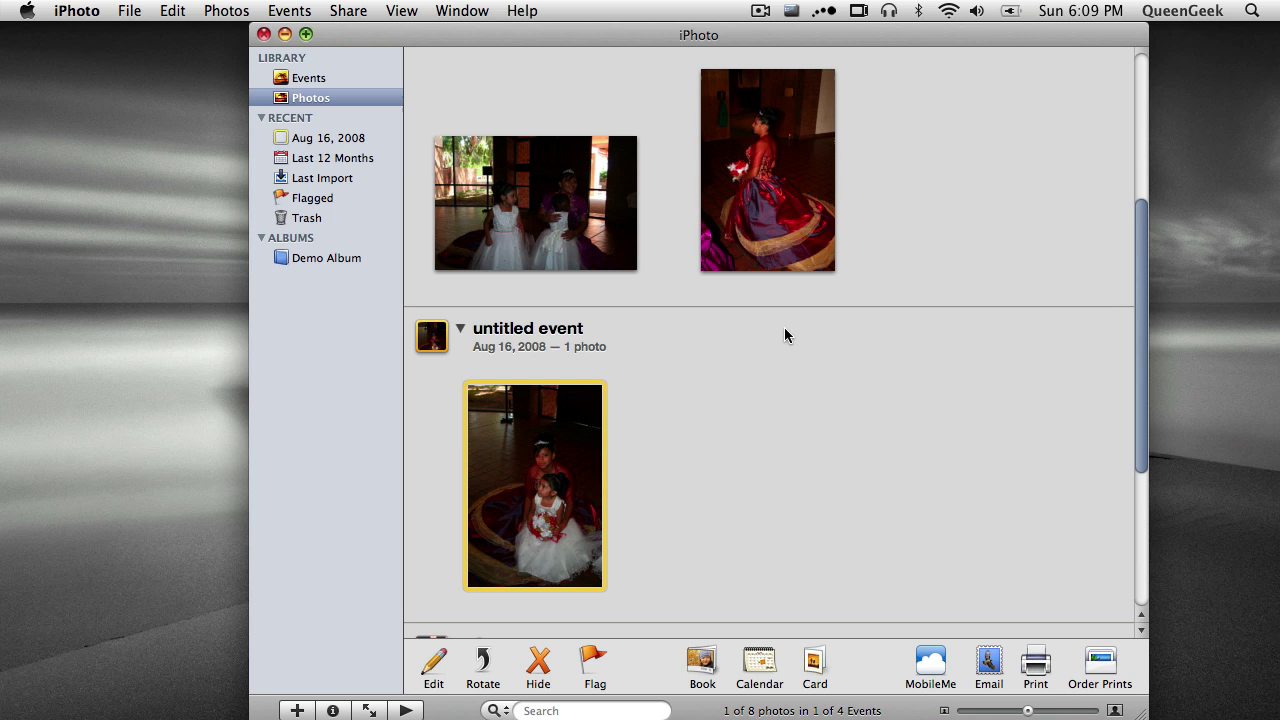
left_click_drag(1140, 375, 1117, 186)
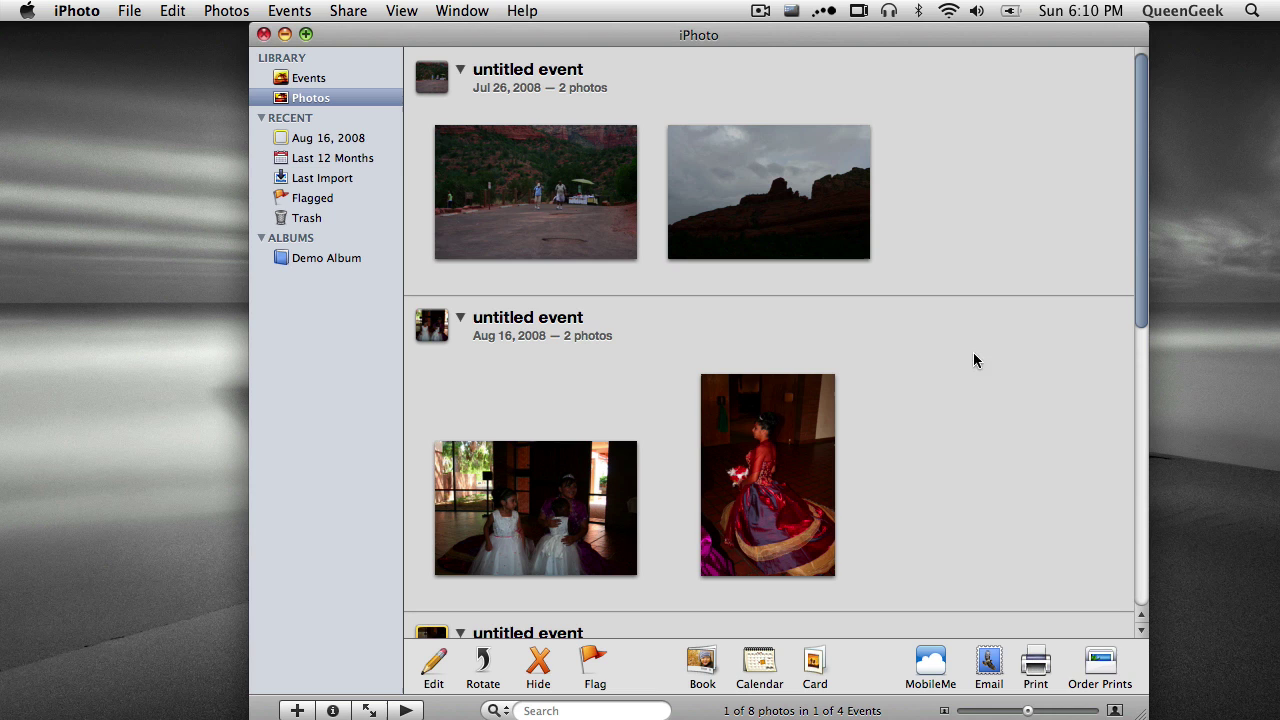
left_click_drag(1145, 305, 1121, 485)
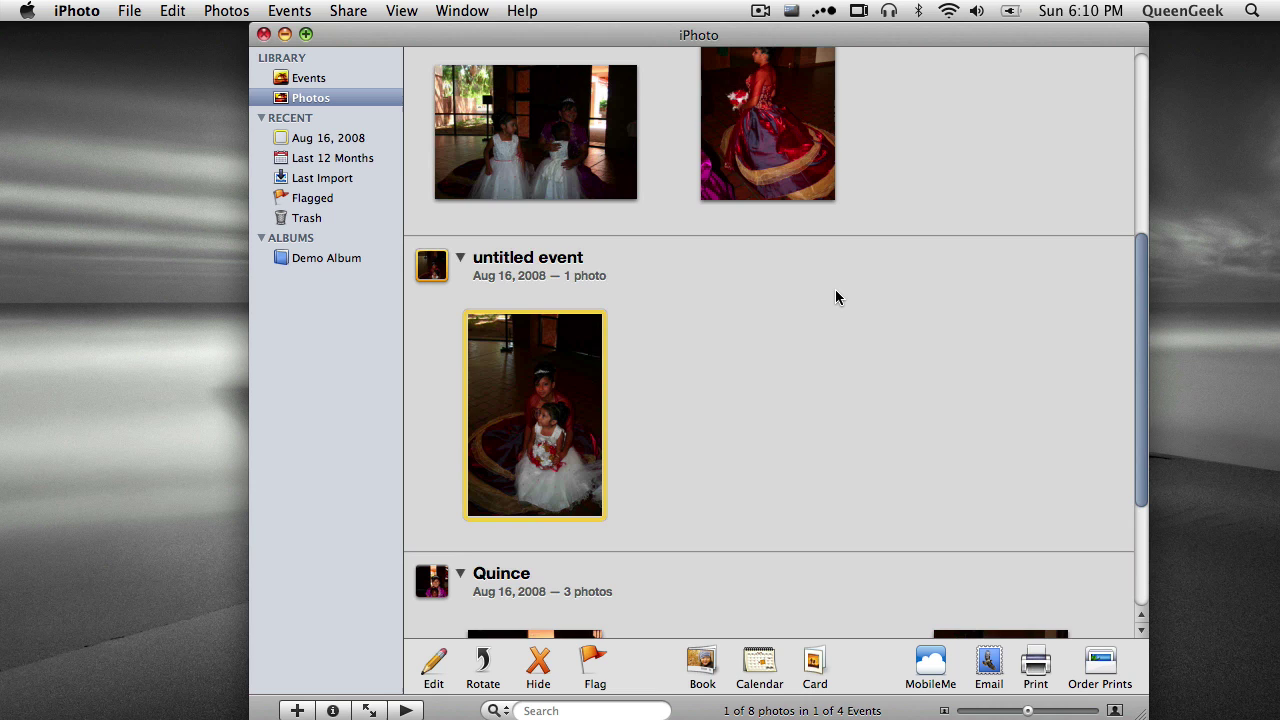
left_click_drag(1137, 314, 1133, 240)
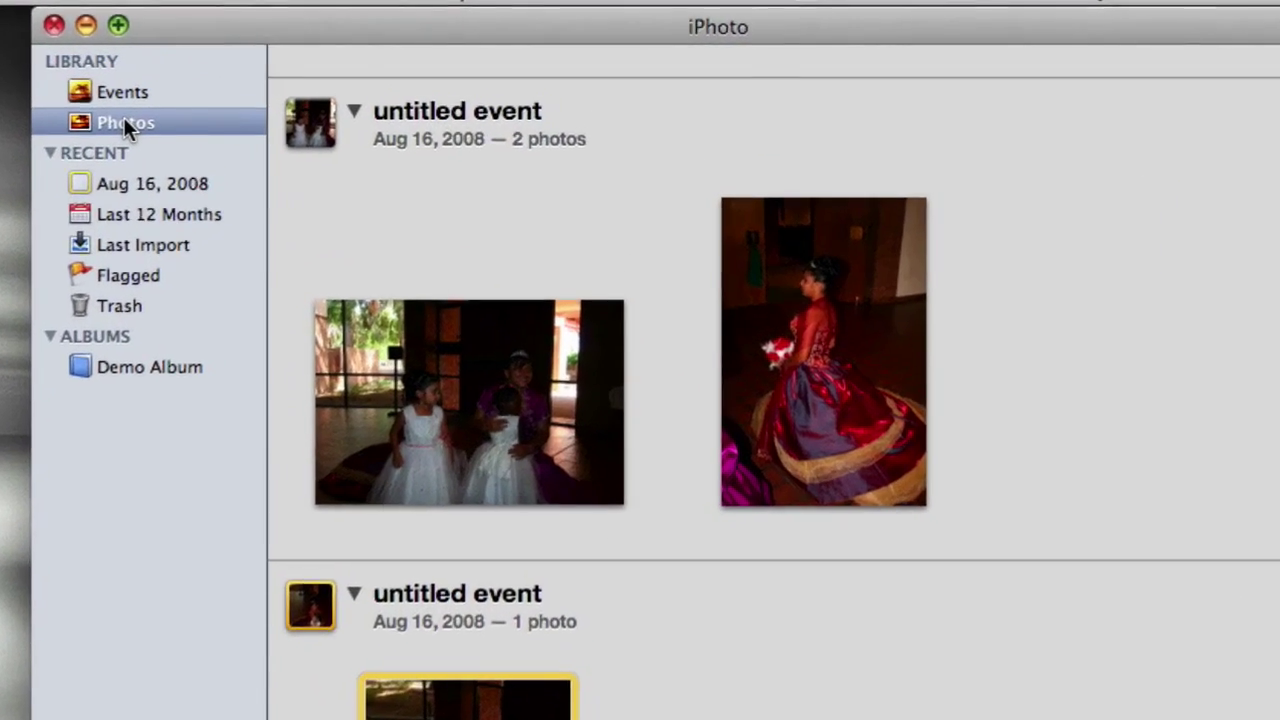
left_click(304, 96)
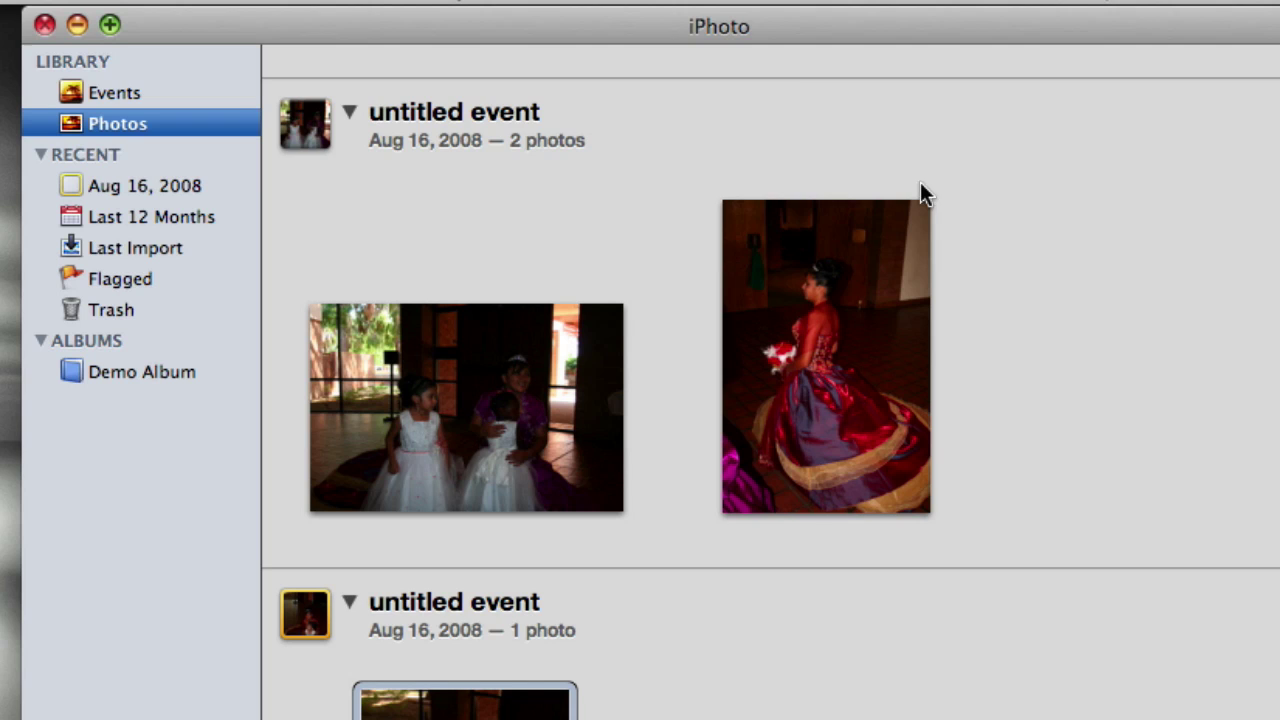
left_click(506, 120)
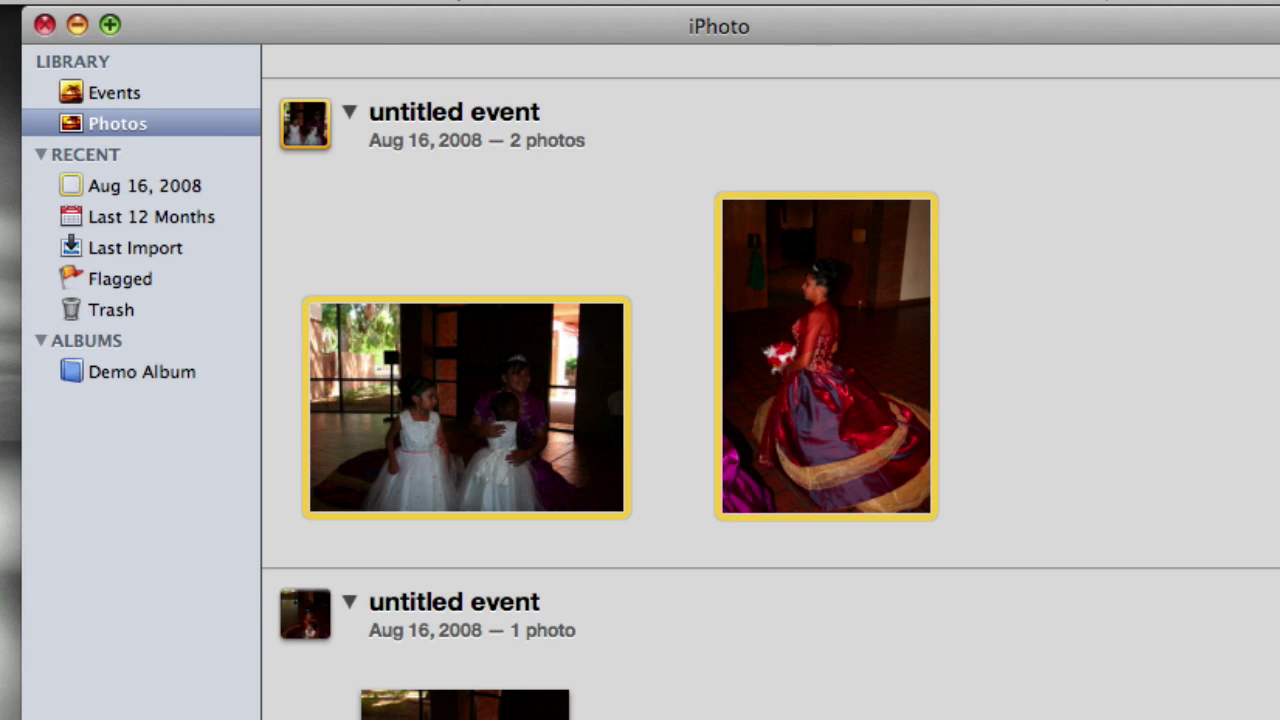
scroll(771, 382, "down", 5)
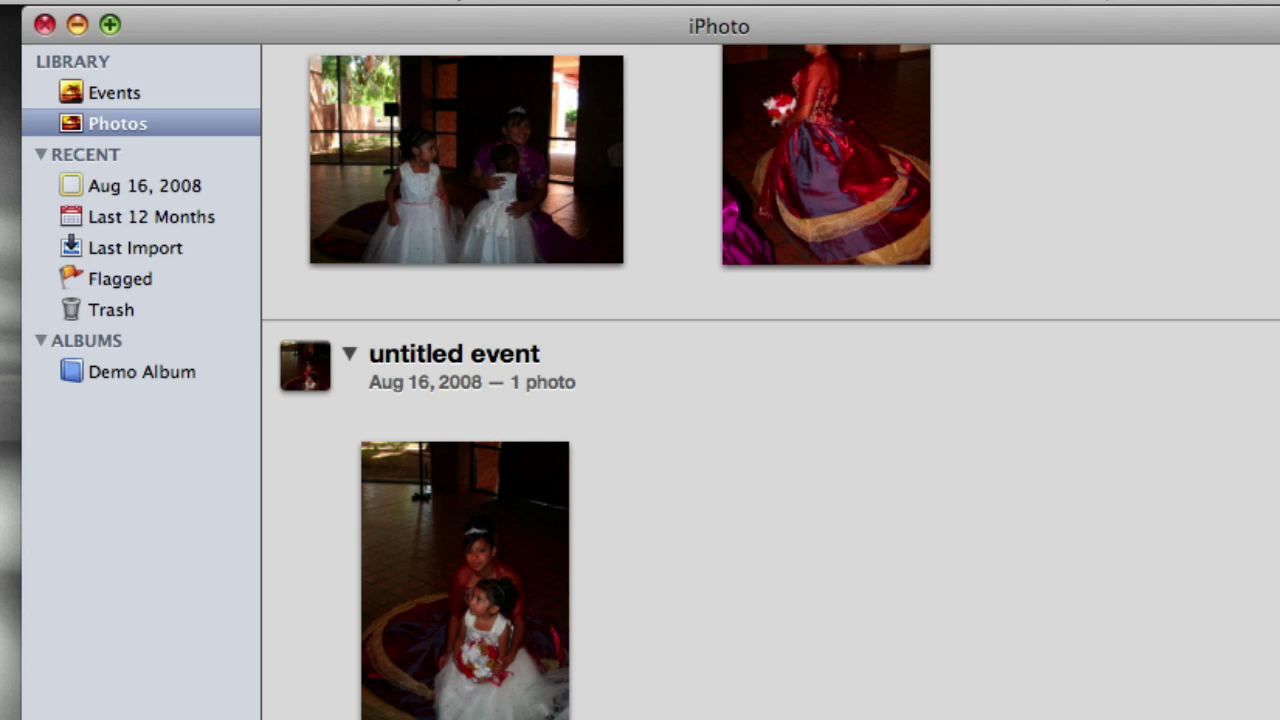
scroll(771, 382, "down", 6)
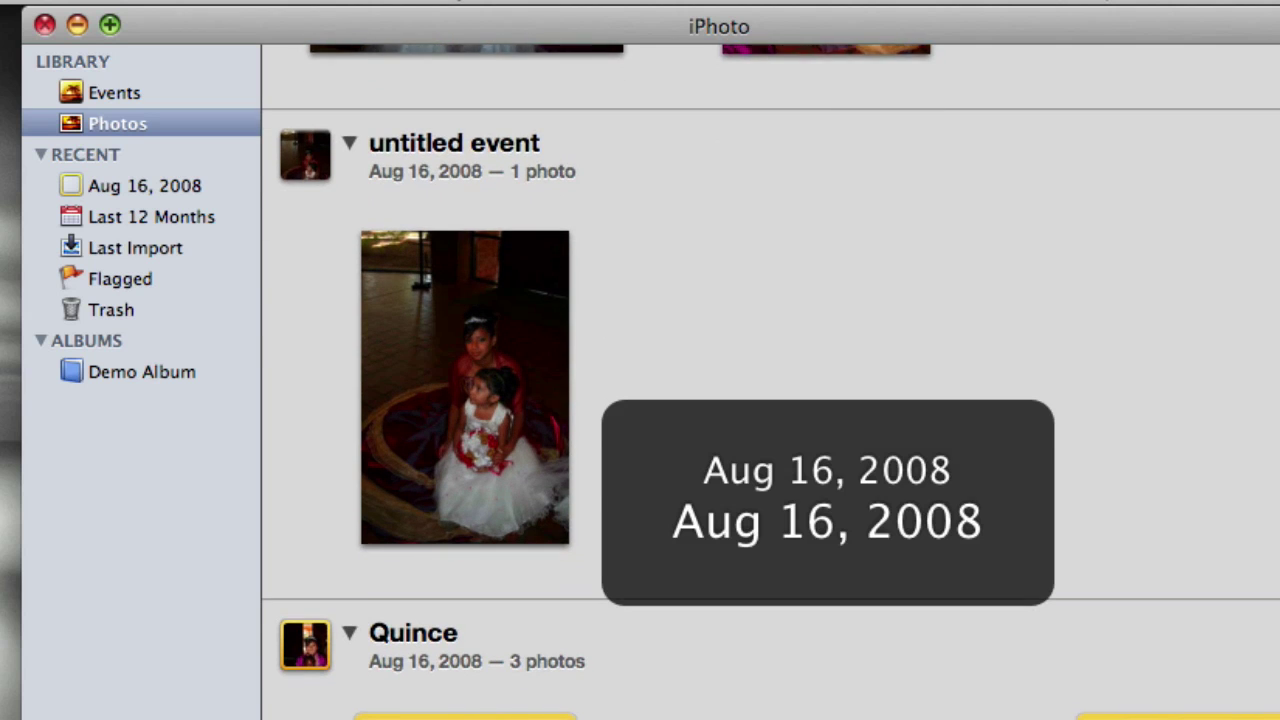
scroll(771, 382, "up", 12)
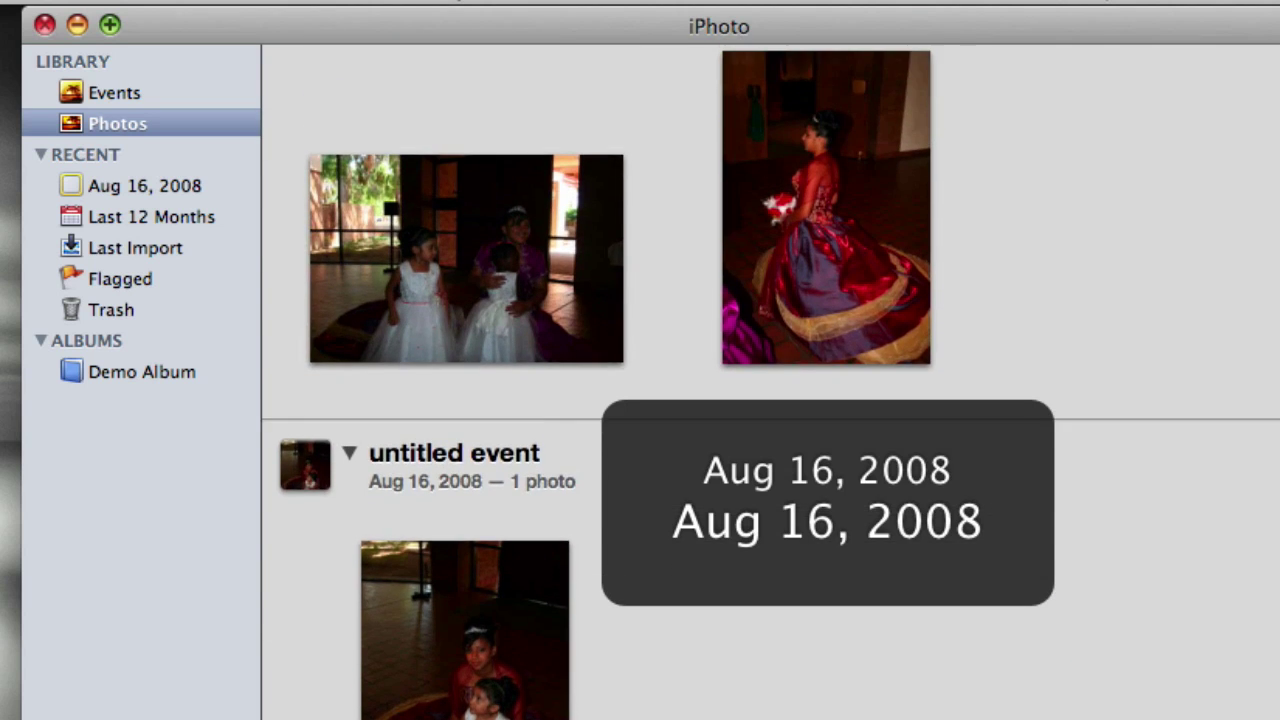
scroll(771, 382, "down", 12)
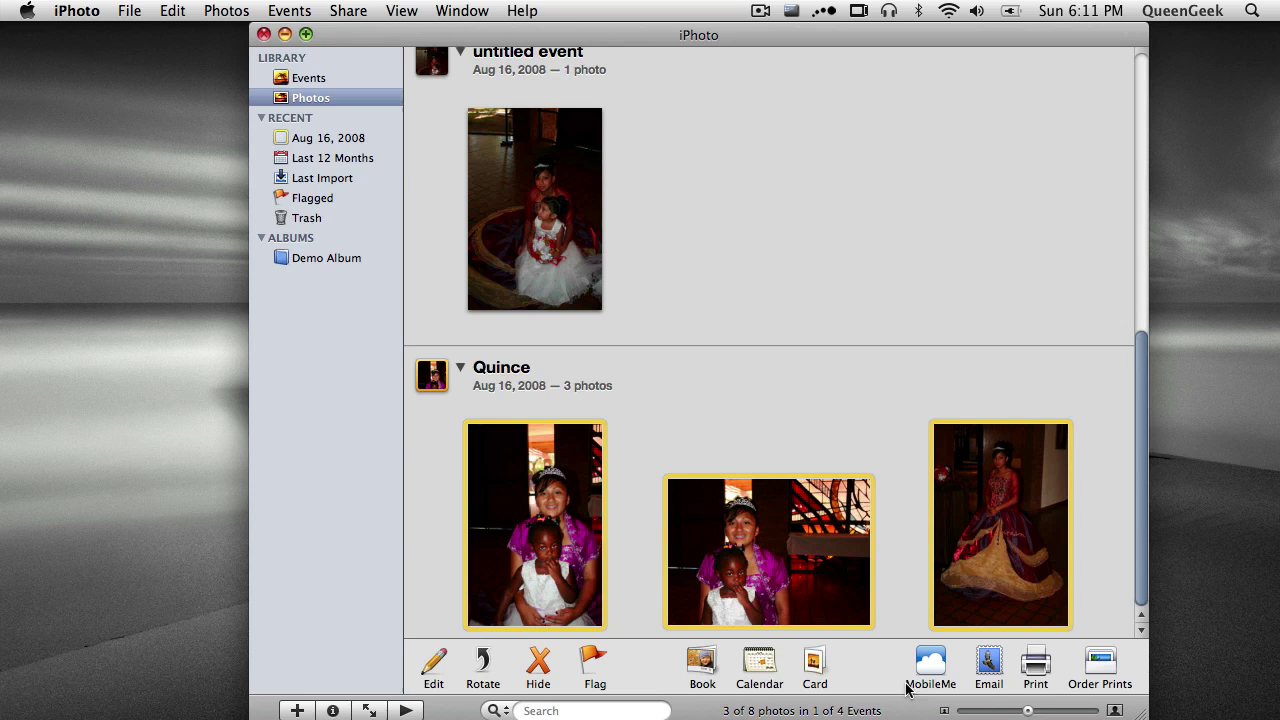
Select the Quince event with the two-photo untitled event and merge them into a 5-photo Quince
left_click(302, 80)
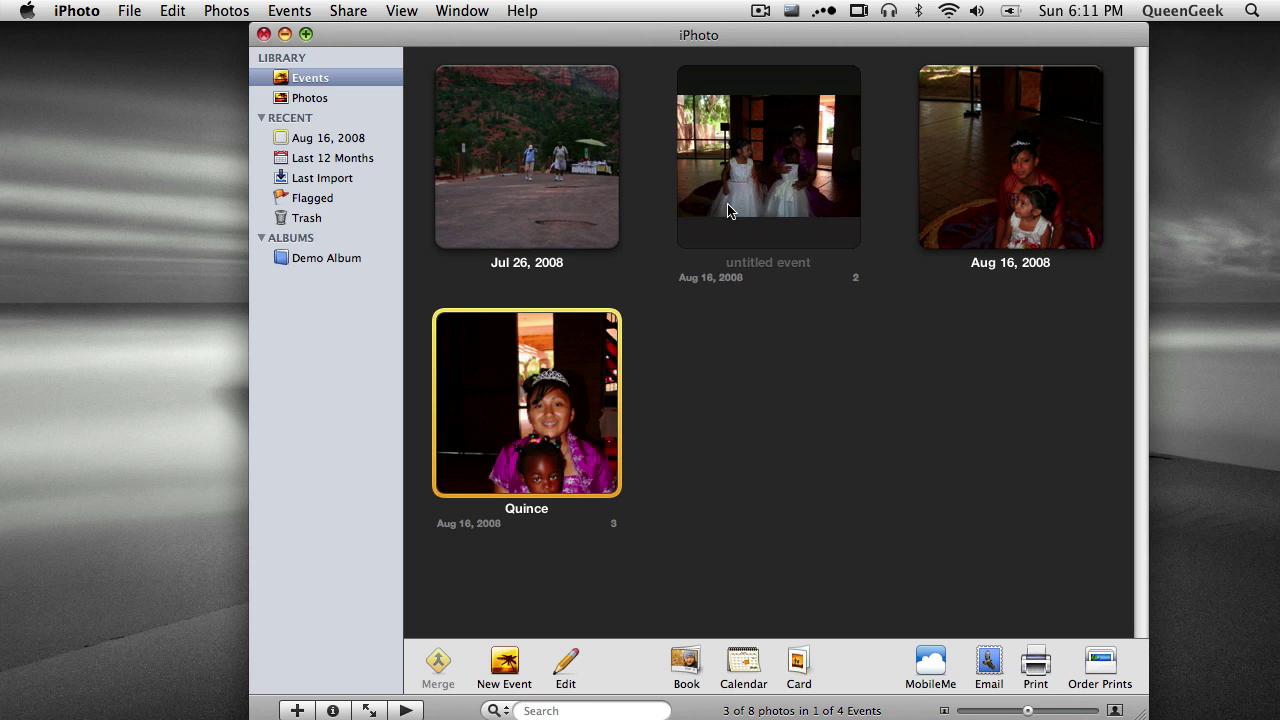
left_click(783, 172, "super")
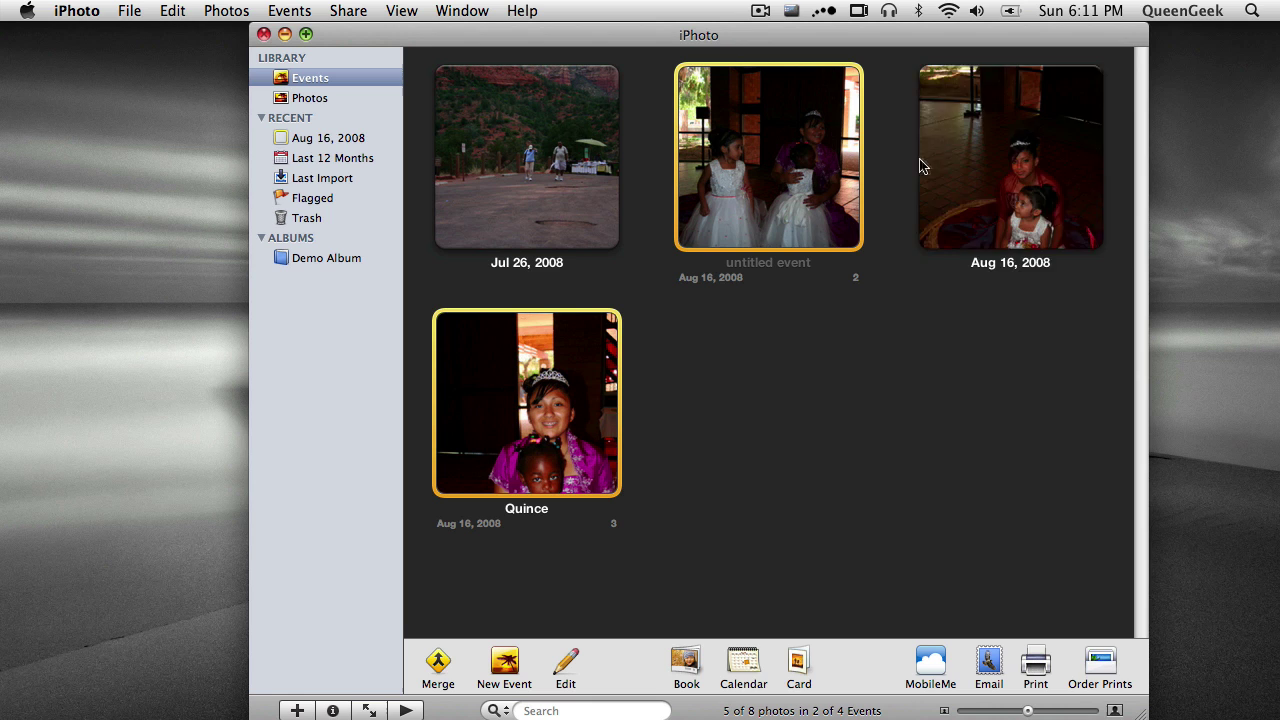
left_click(922, 166, "super")
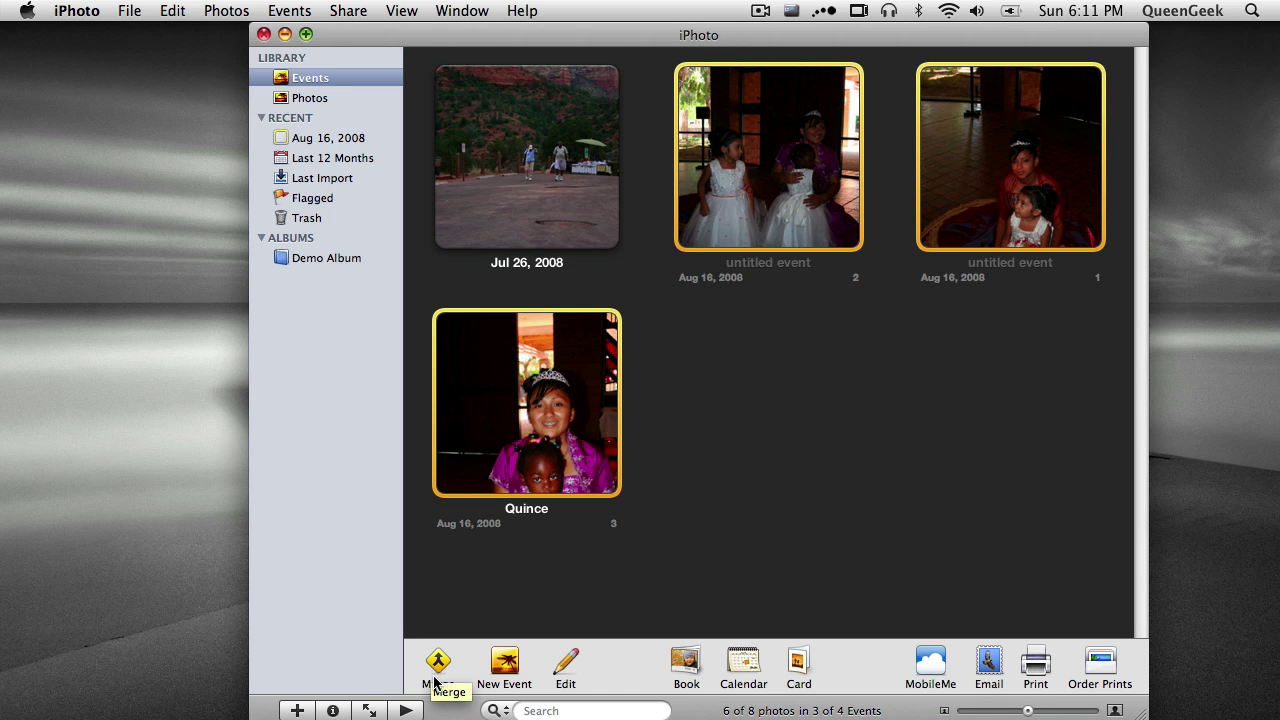
left_click(826, 391)
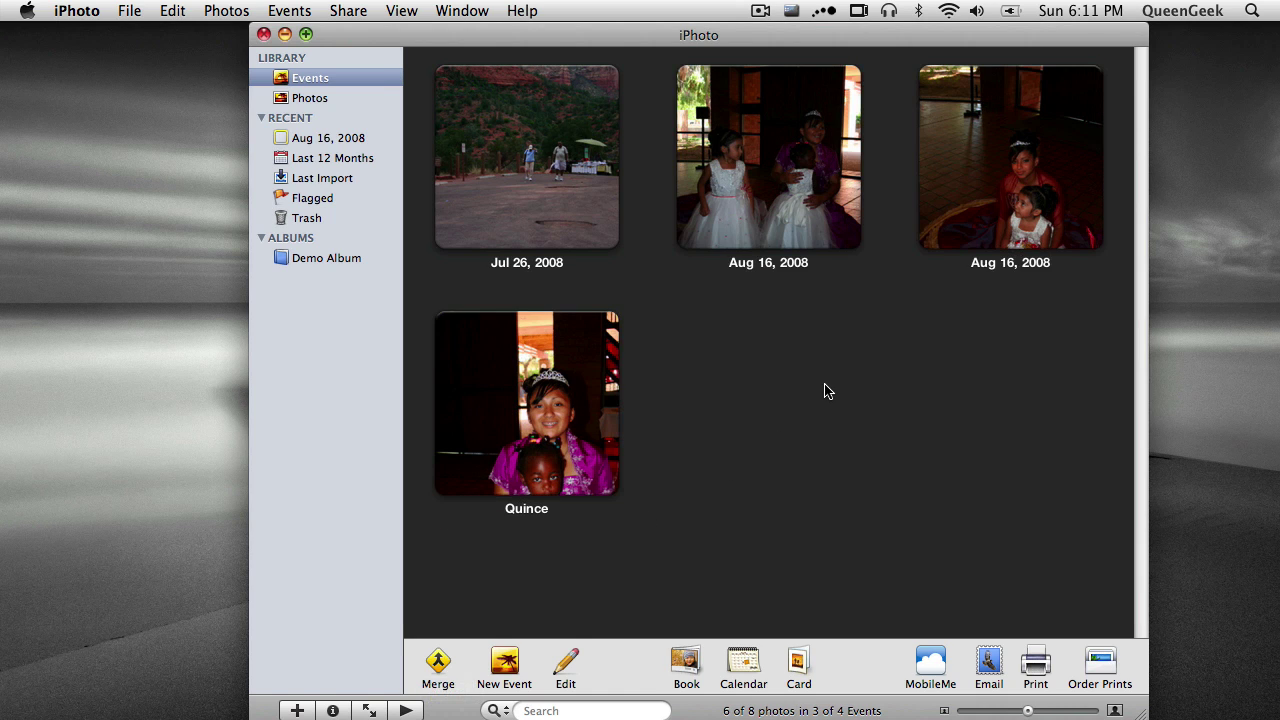
left_click(580, 420)
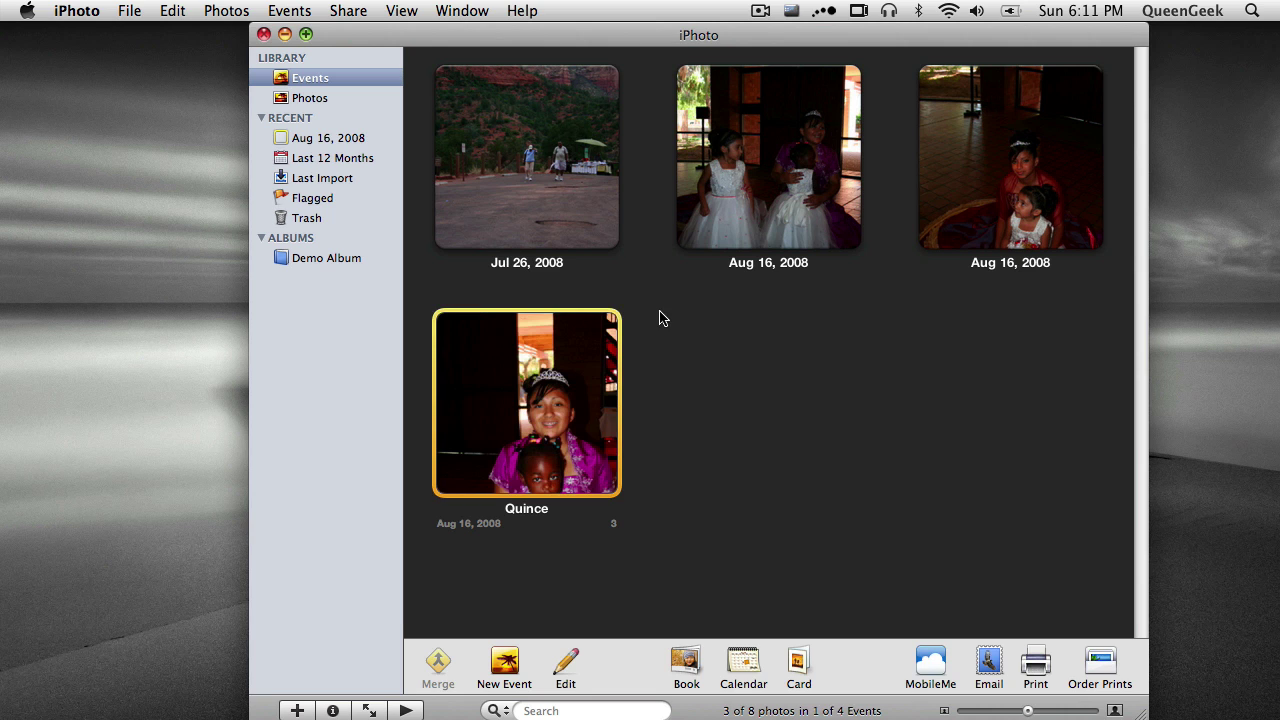
left_click(735, 192, "super")
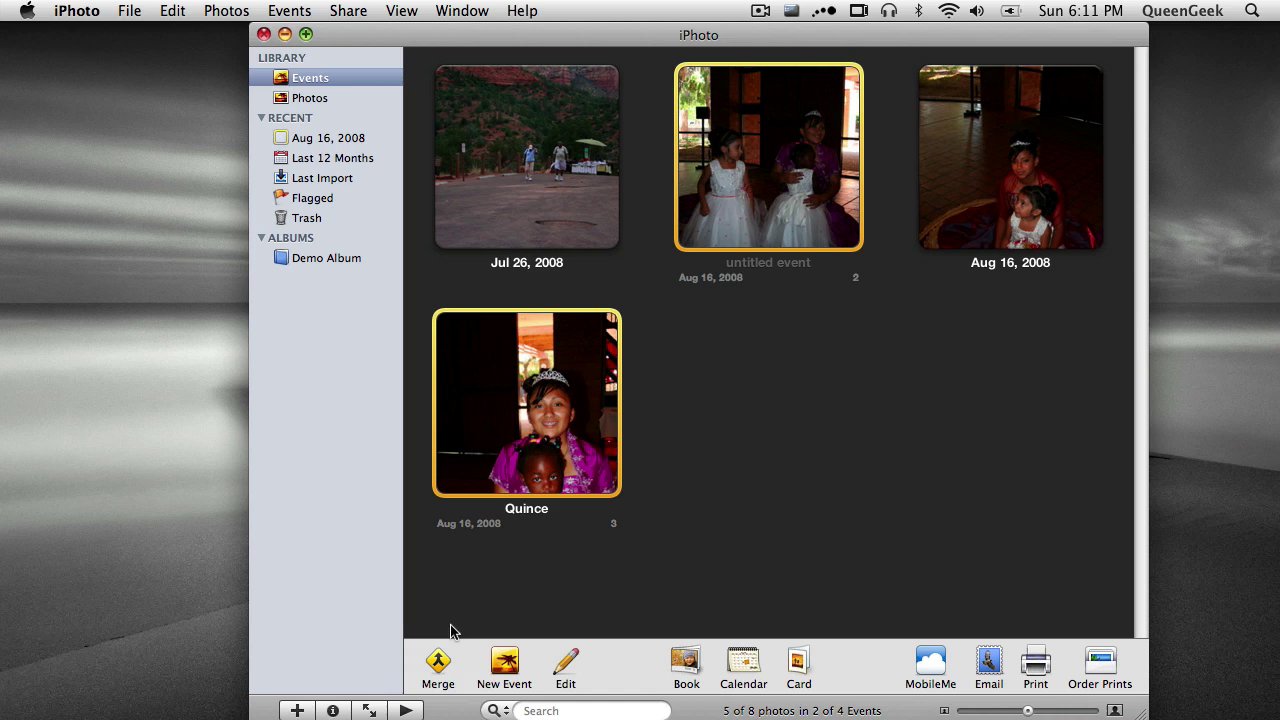
left_click(440, 672)
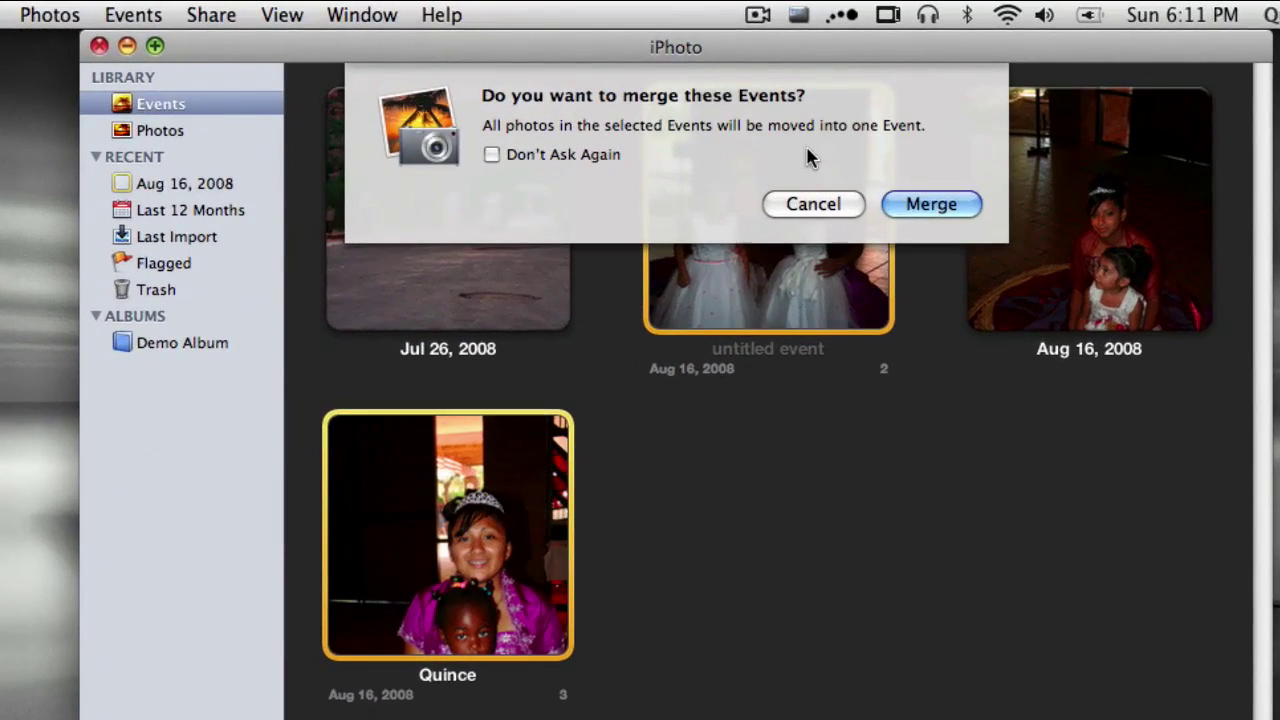
left_click(921, 203)
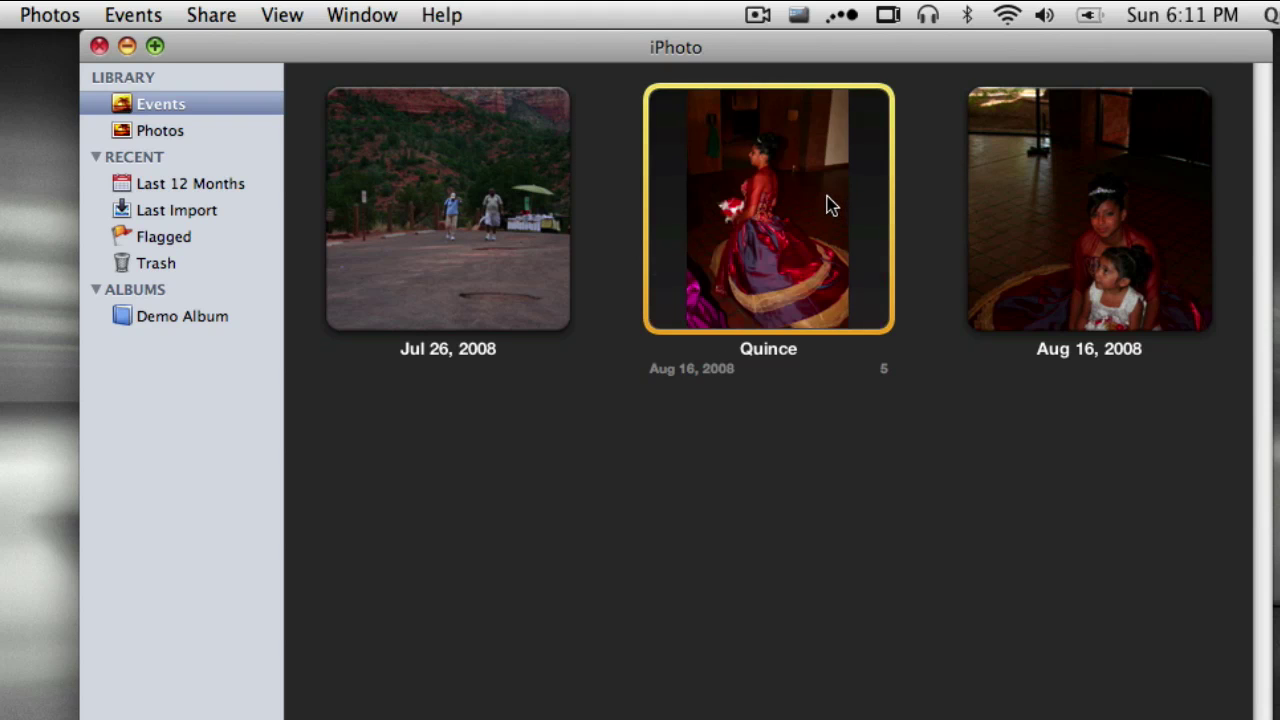
double_click(826, 204)
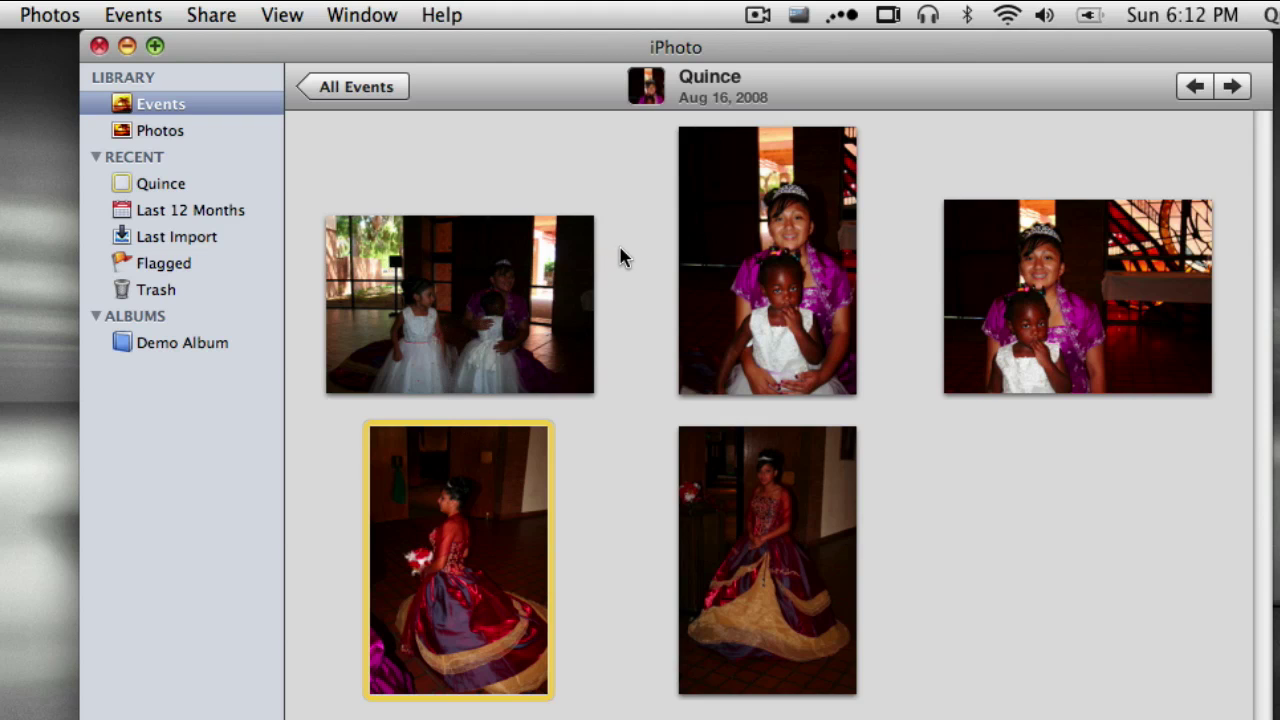
left_click_drag(725, 485, 923, 522)
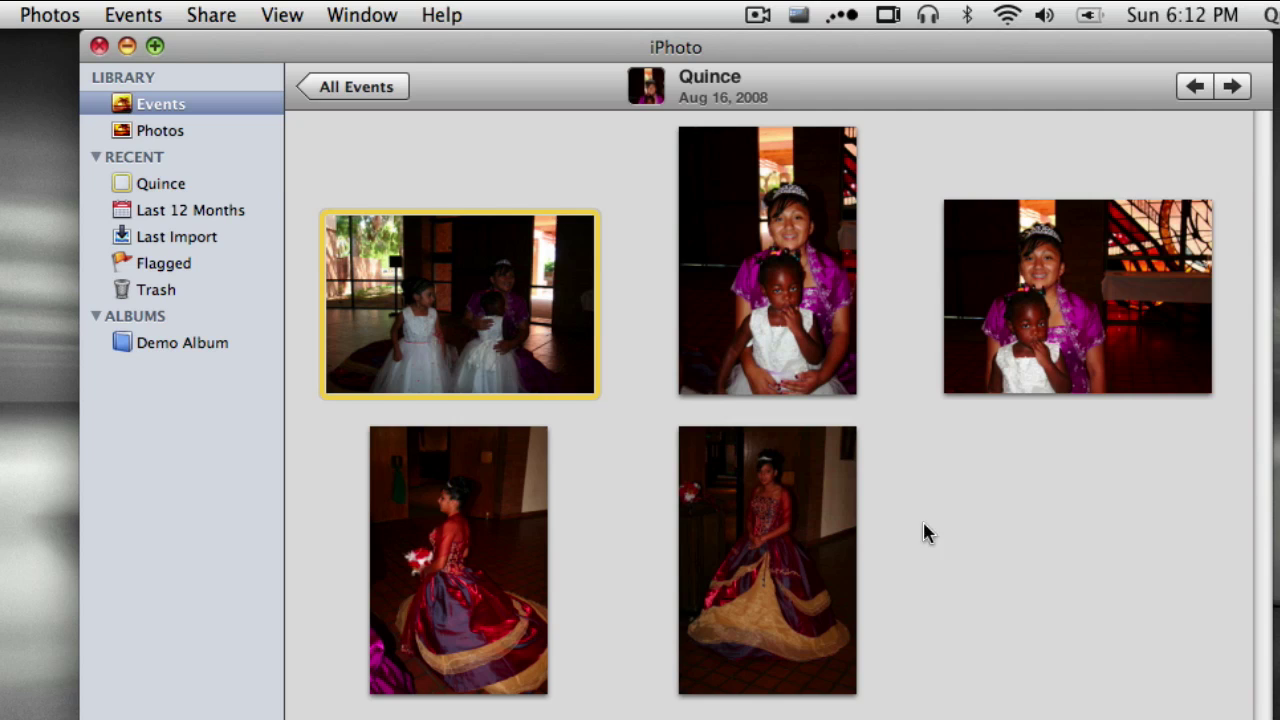
left_click(1120, 230)
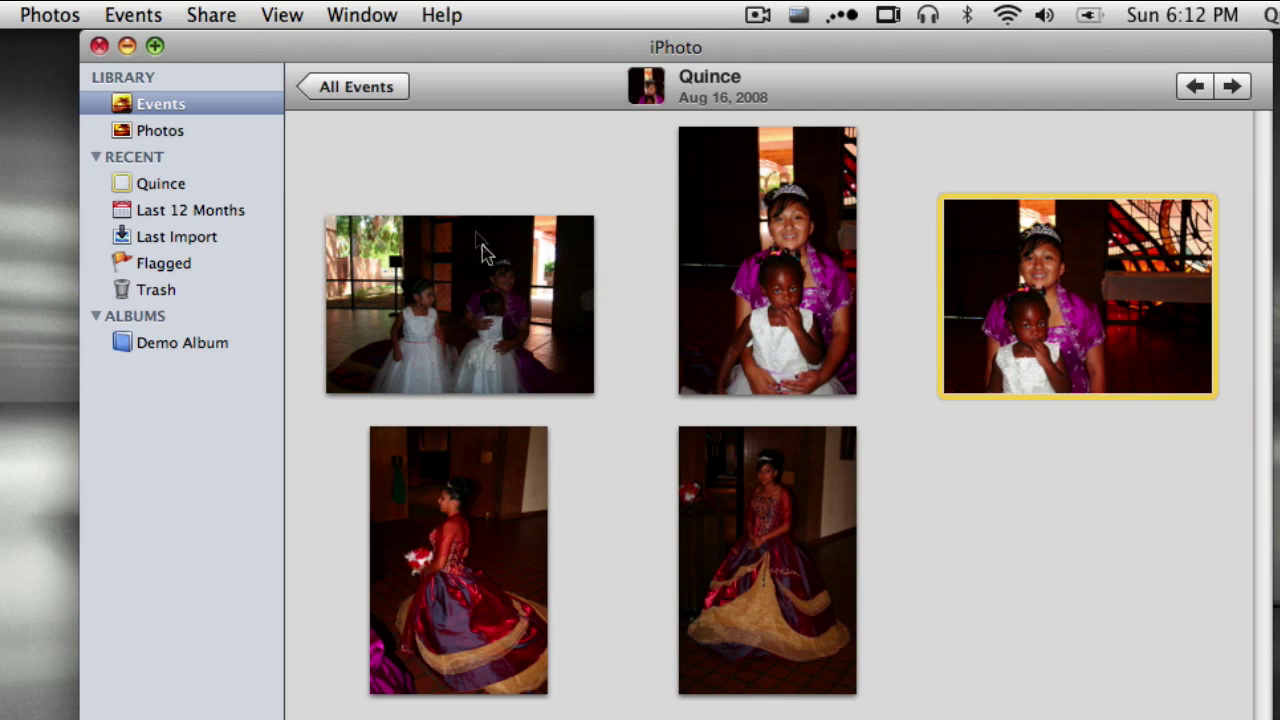
left_click(366, 88)
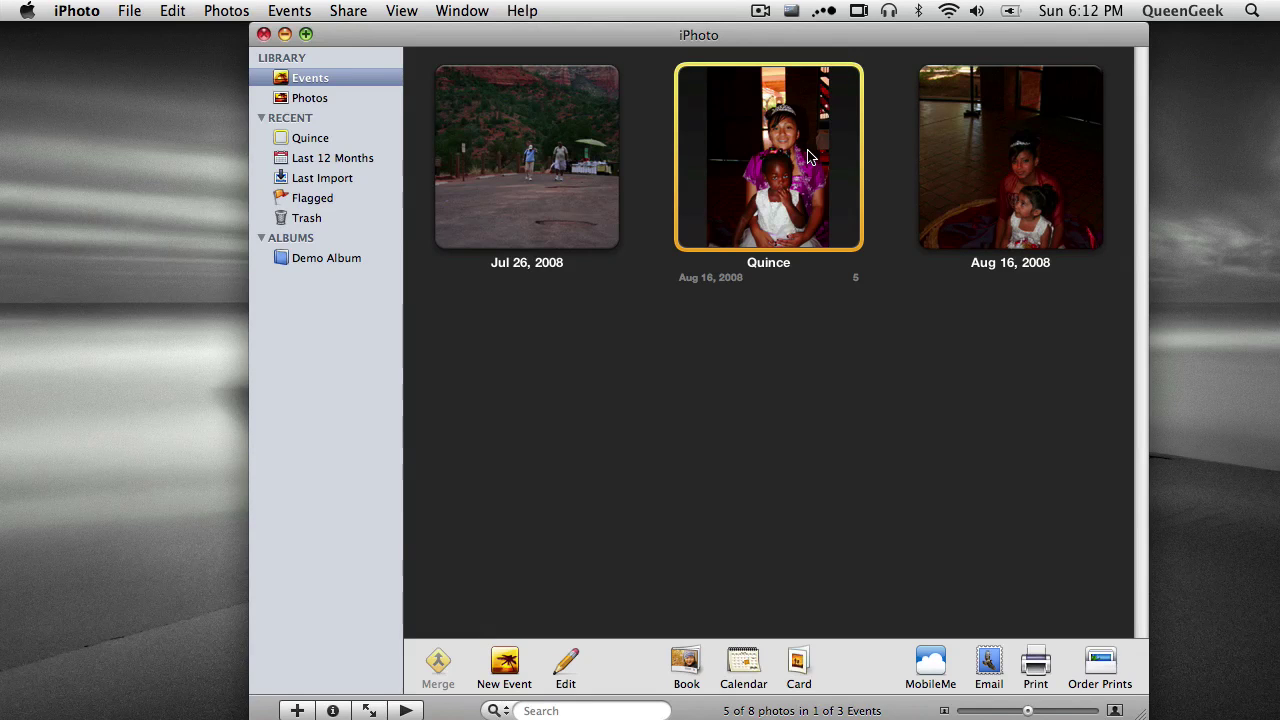
Add the 1-photo Aug 16, 2008 event to the selection and merge it into Quince
left_click(987, 137, "super")
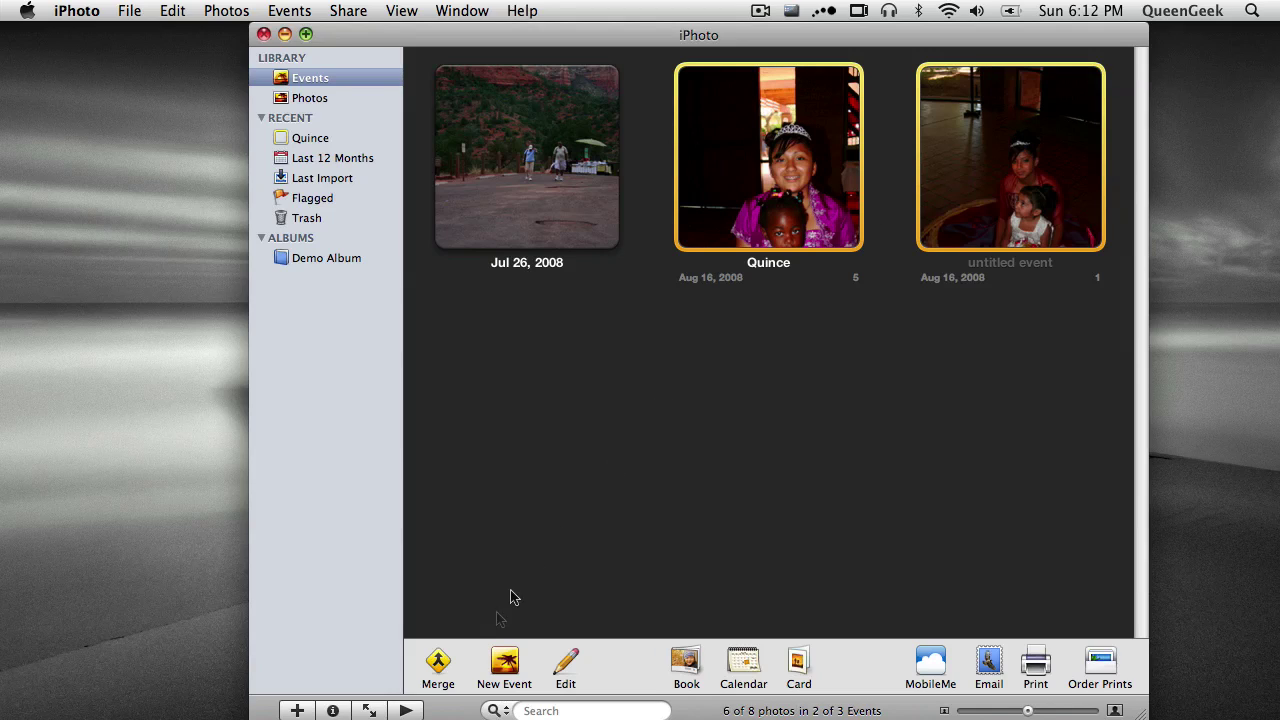
left_click(437, 665)
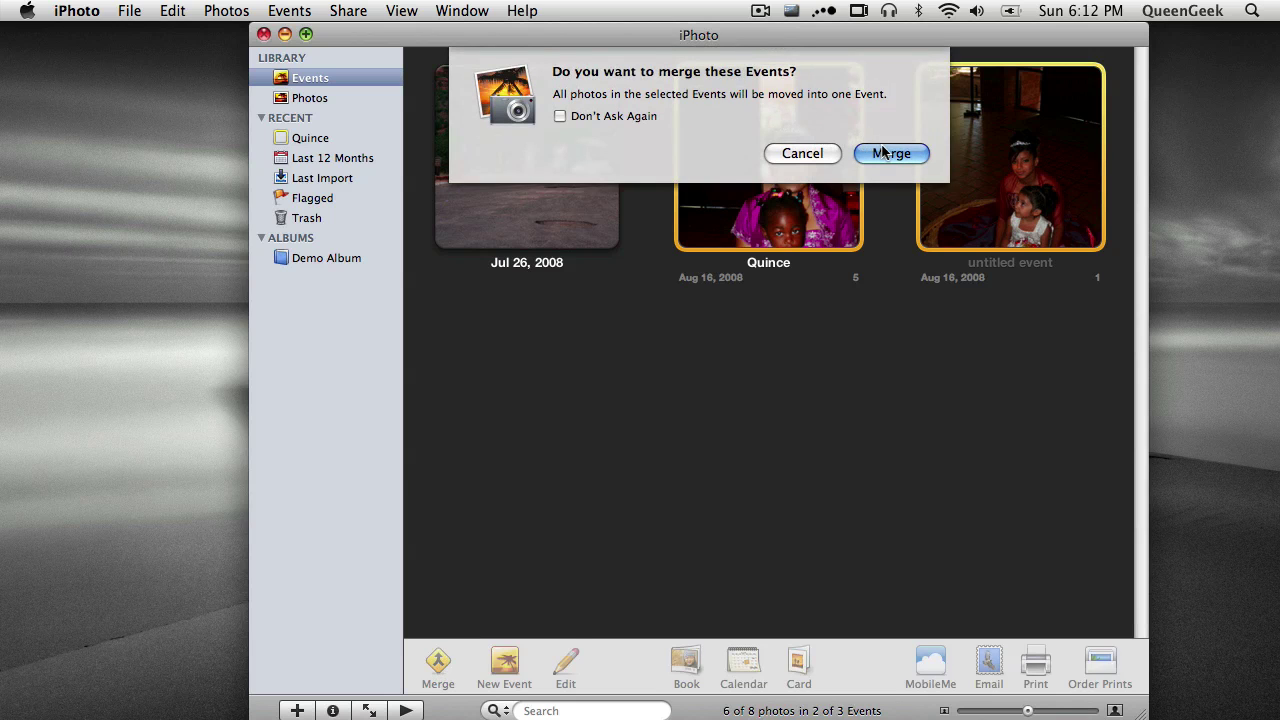
left_click(882, 153)
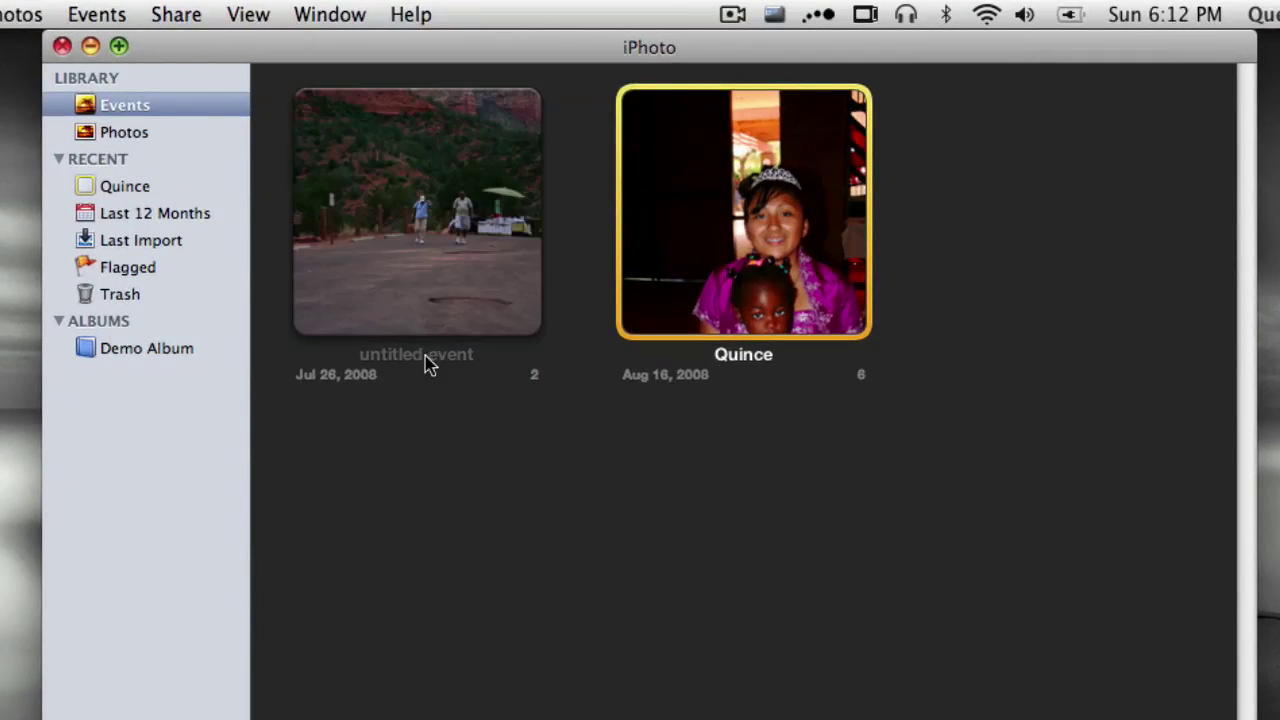
Rename the untitled Jul 26, 2008 event to 'Sedona July 2008'
left_click(423, 356)
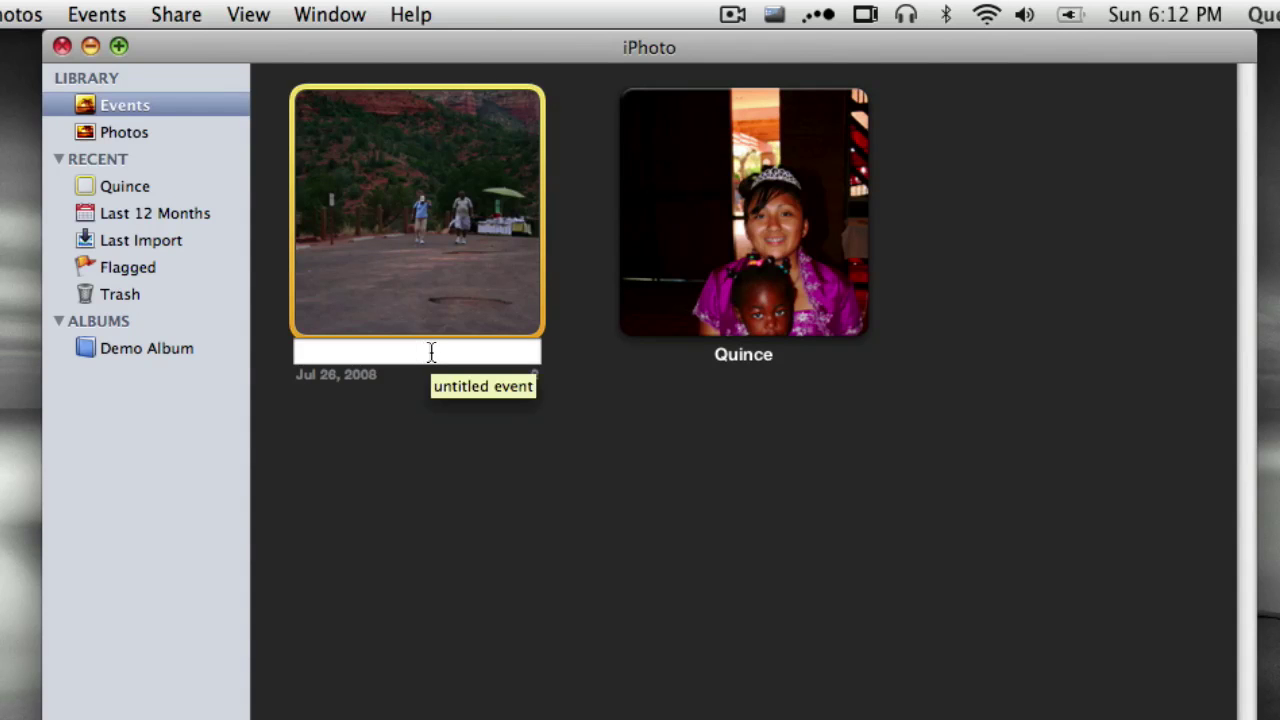
type("Sedon")
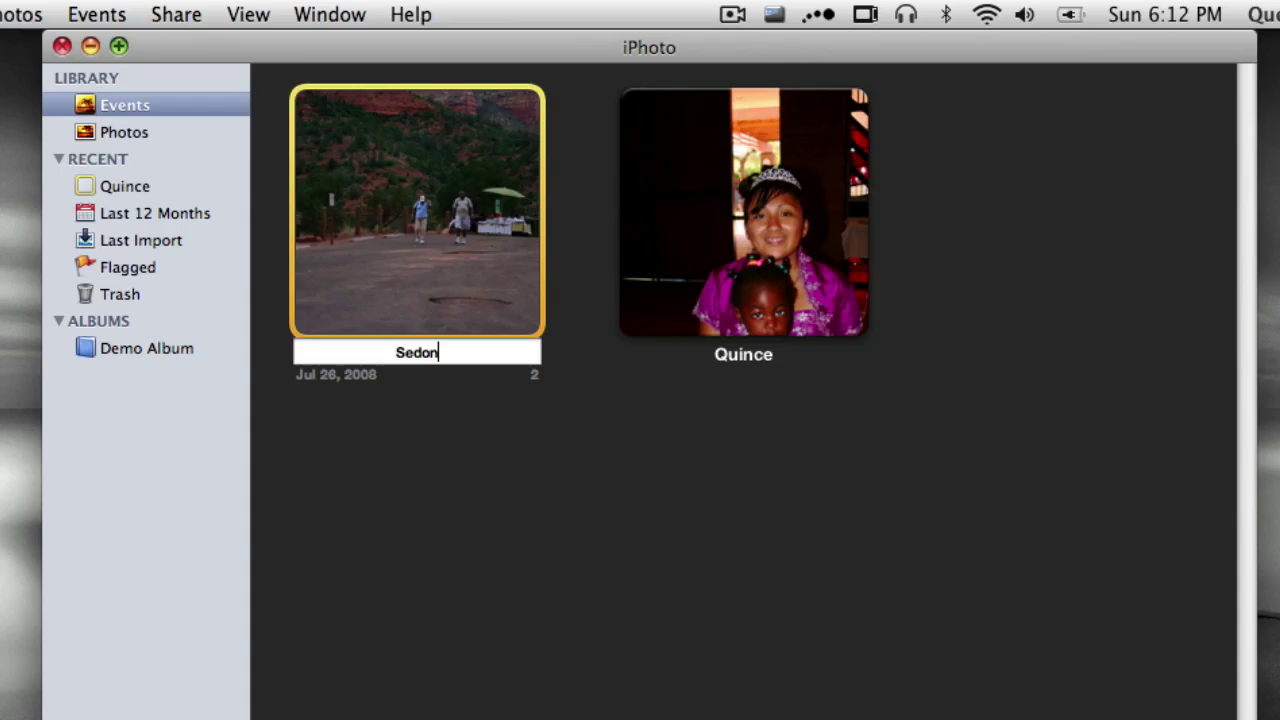
type("a July 200")
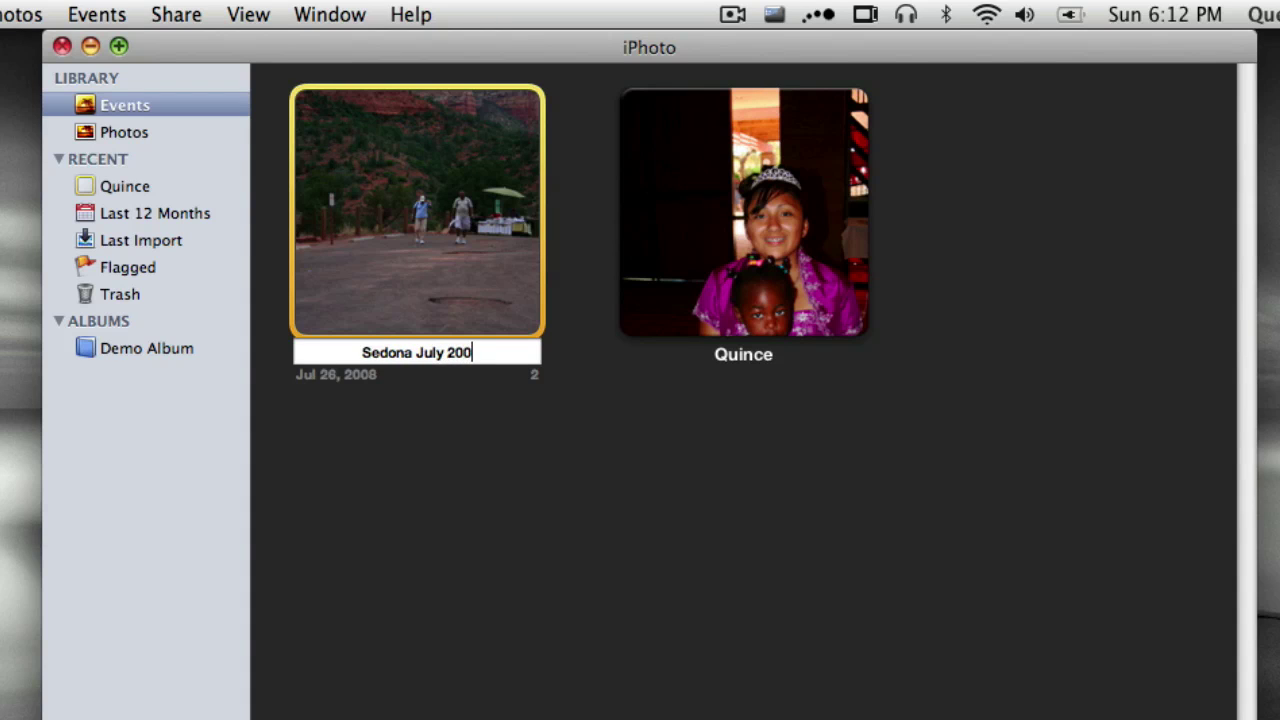
type("8")
key("Return")
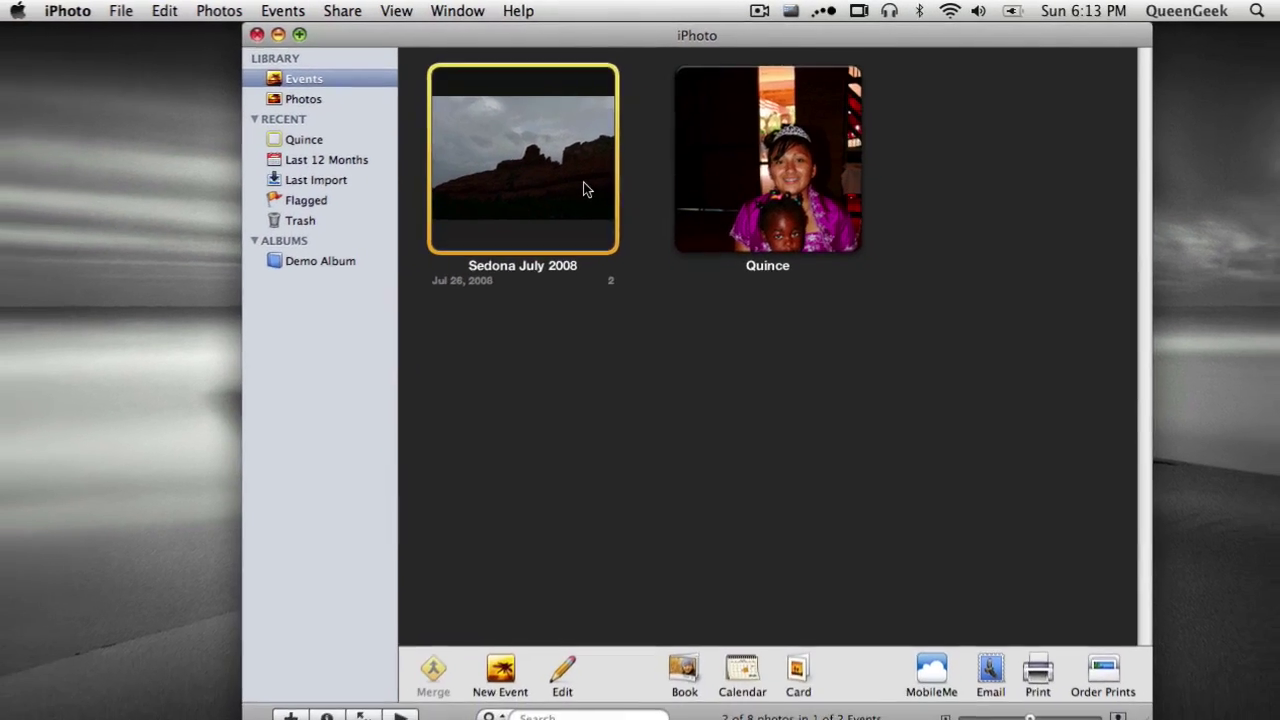
Set the second Sedona photo, the rocky skyline, as the event's key photo and return to All Events
double_click(587, 190)
right_click(725, 180)
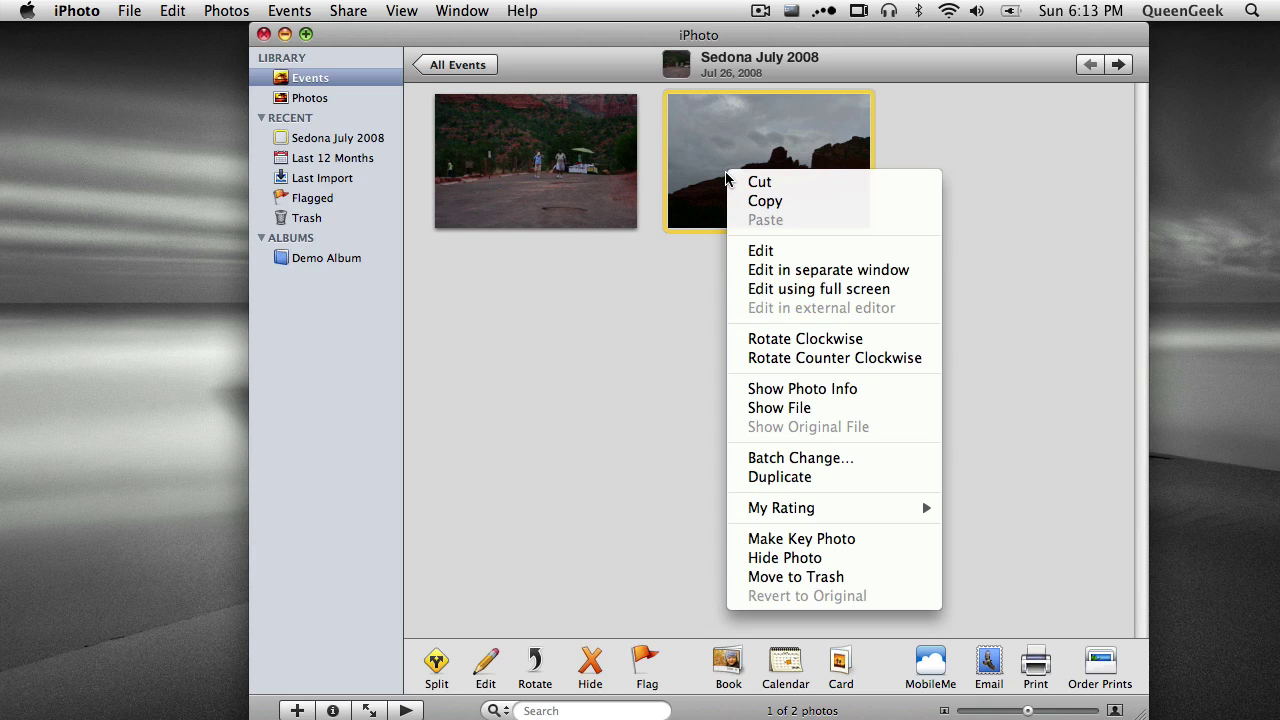
key("Escape")
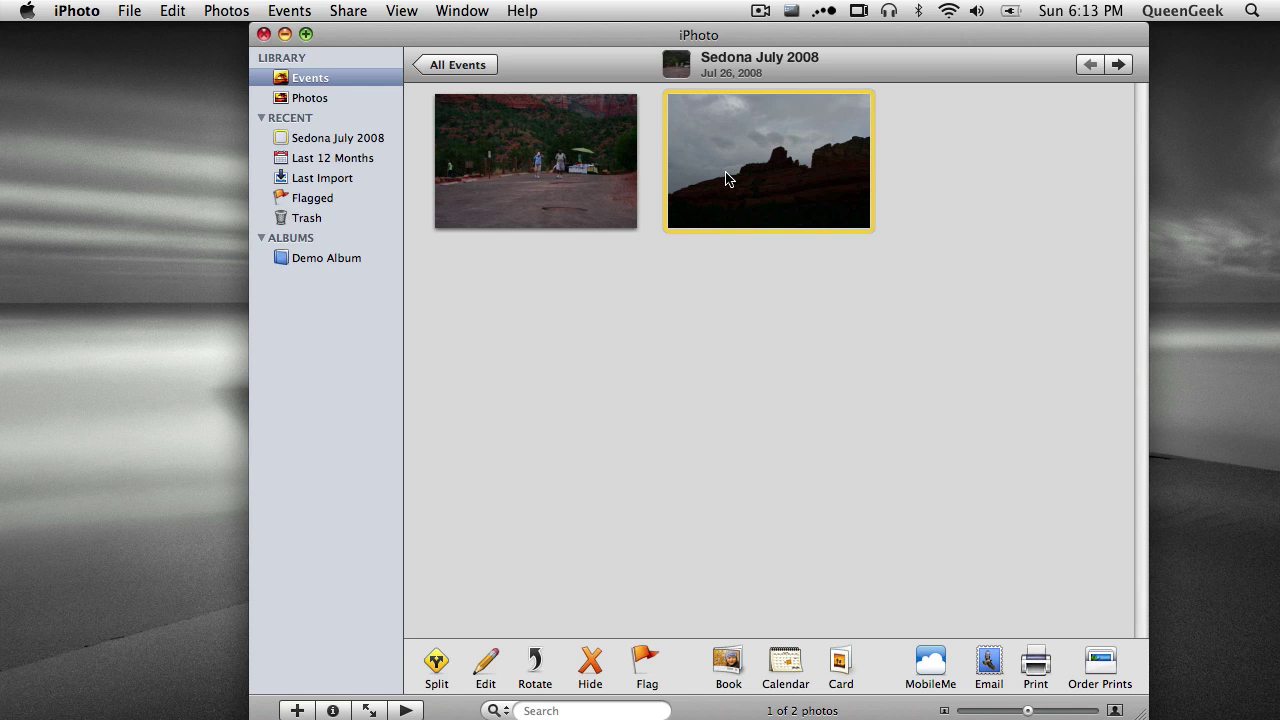
right_click(728, 178)
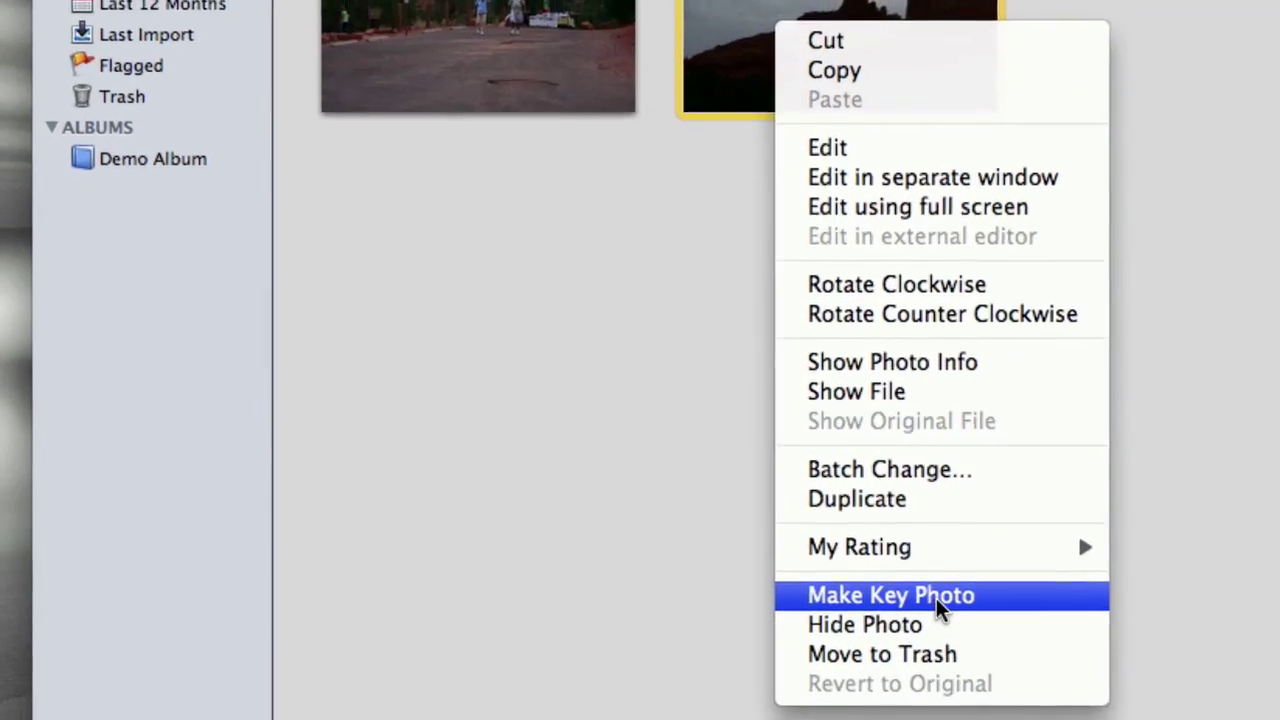
left_click(940, 600)
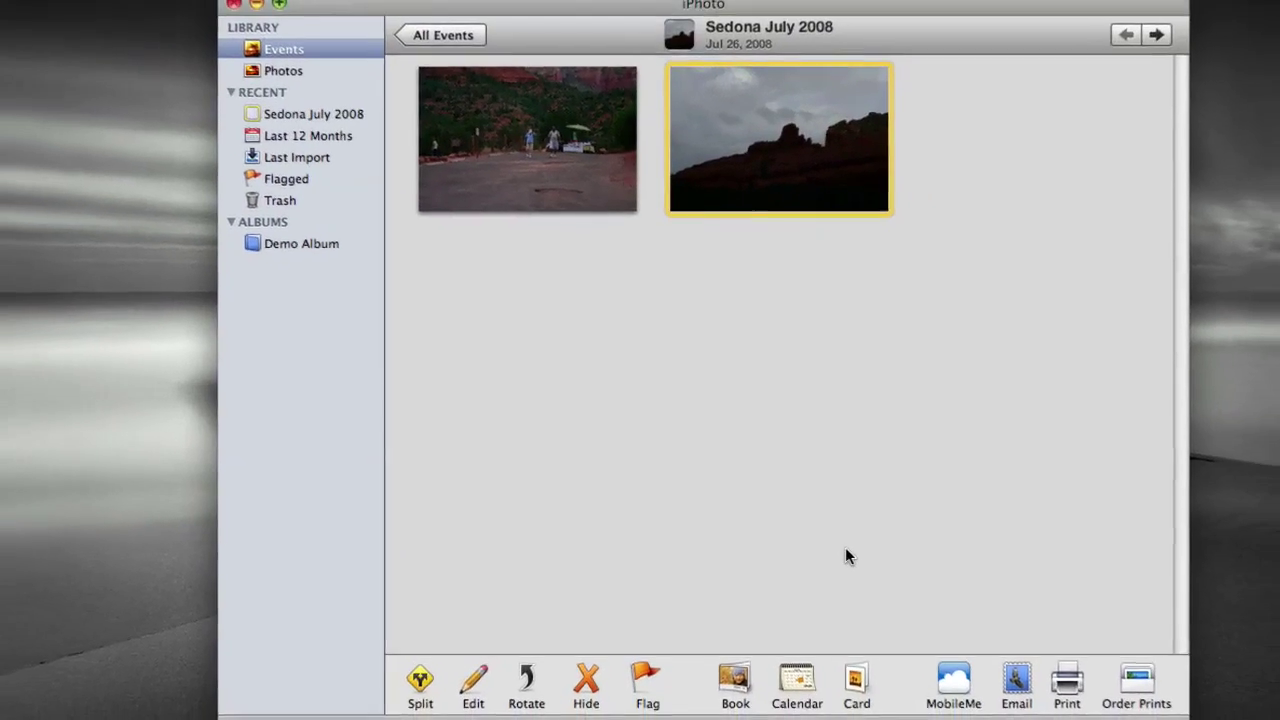
left_click(435, 38)
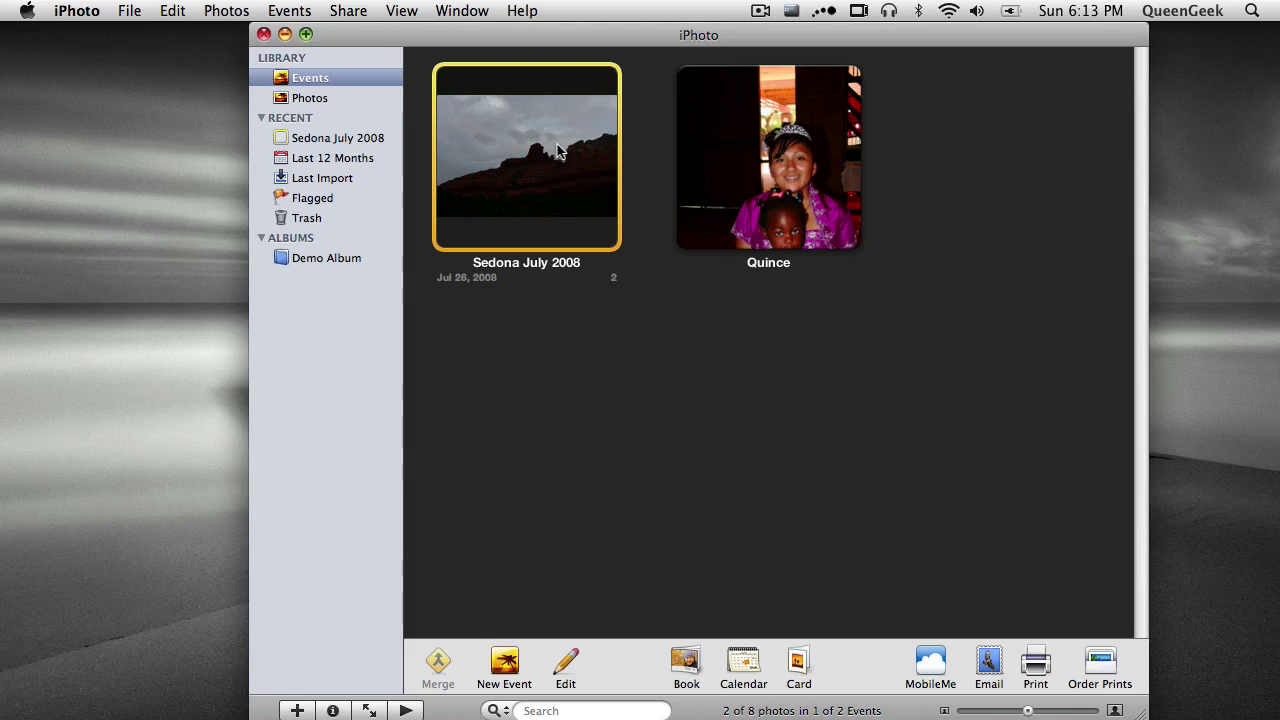
Make the bottom-right swirling gold-gown photo Quince's key photo, then go back to All Events
double_click(800, 178)
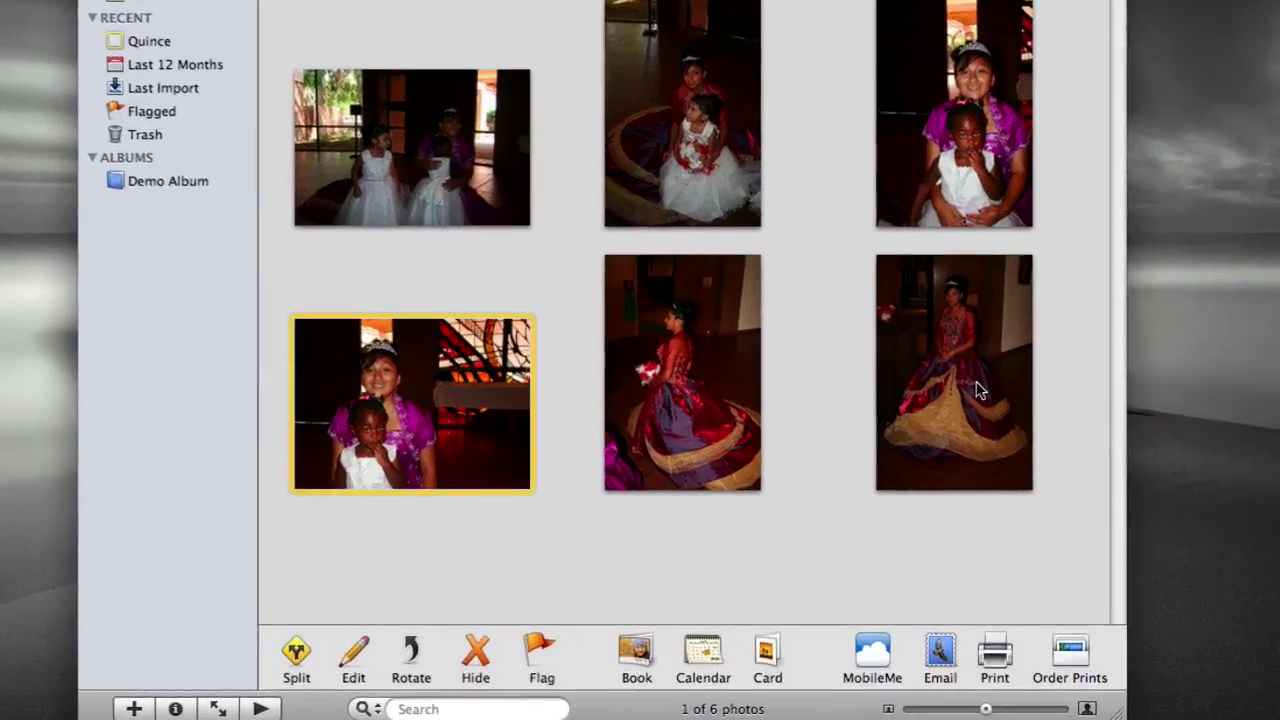
left_click(990, 403)
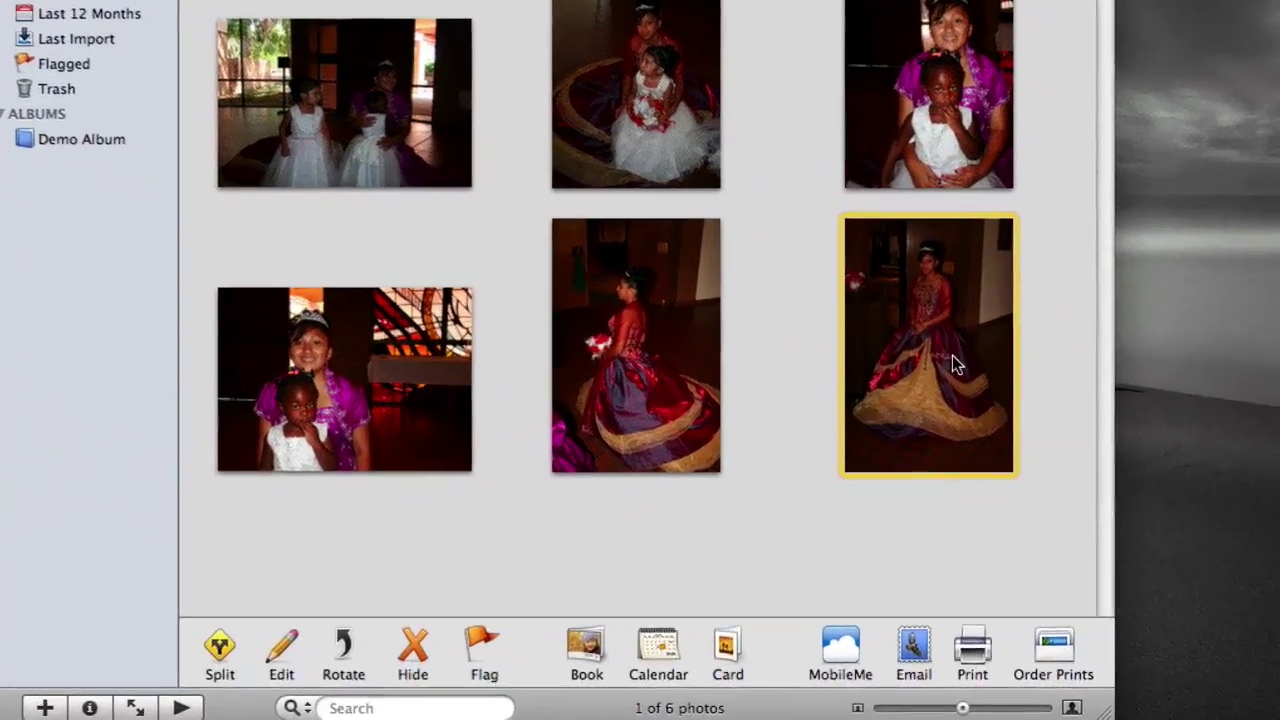
right_click(945, 352)
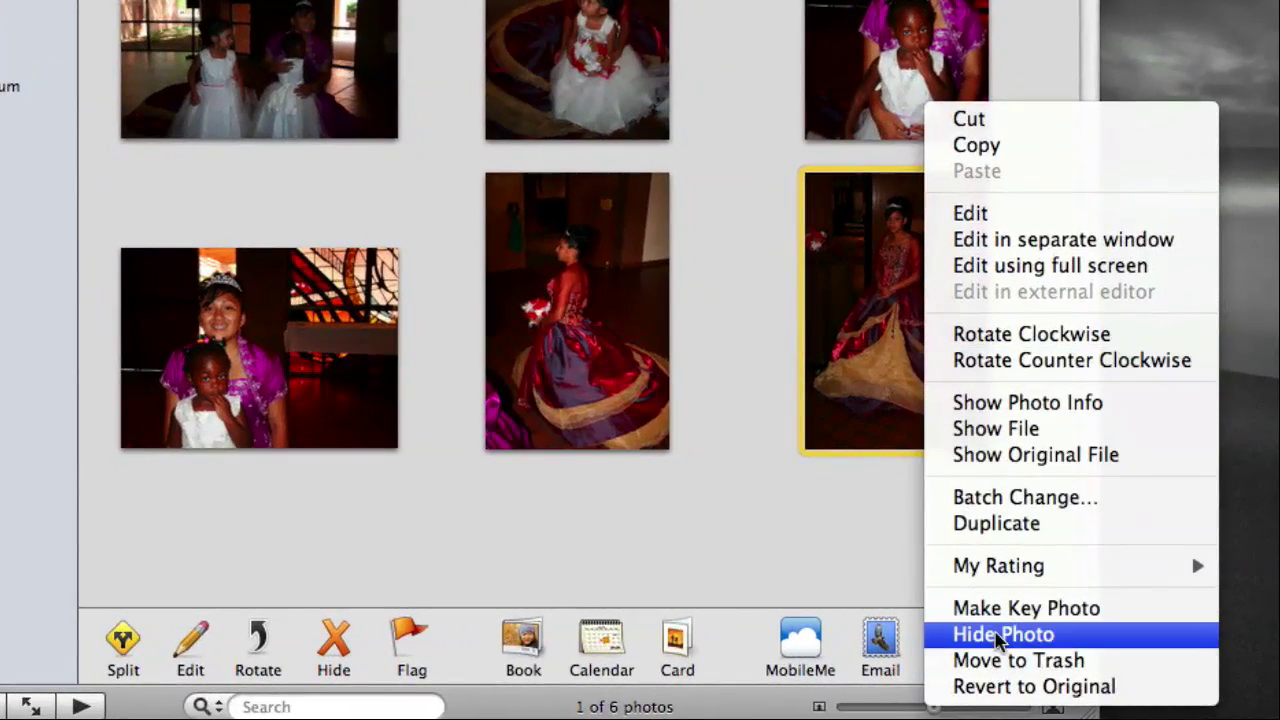
left_click(998, 608)
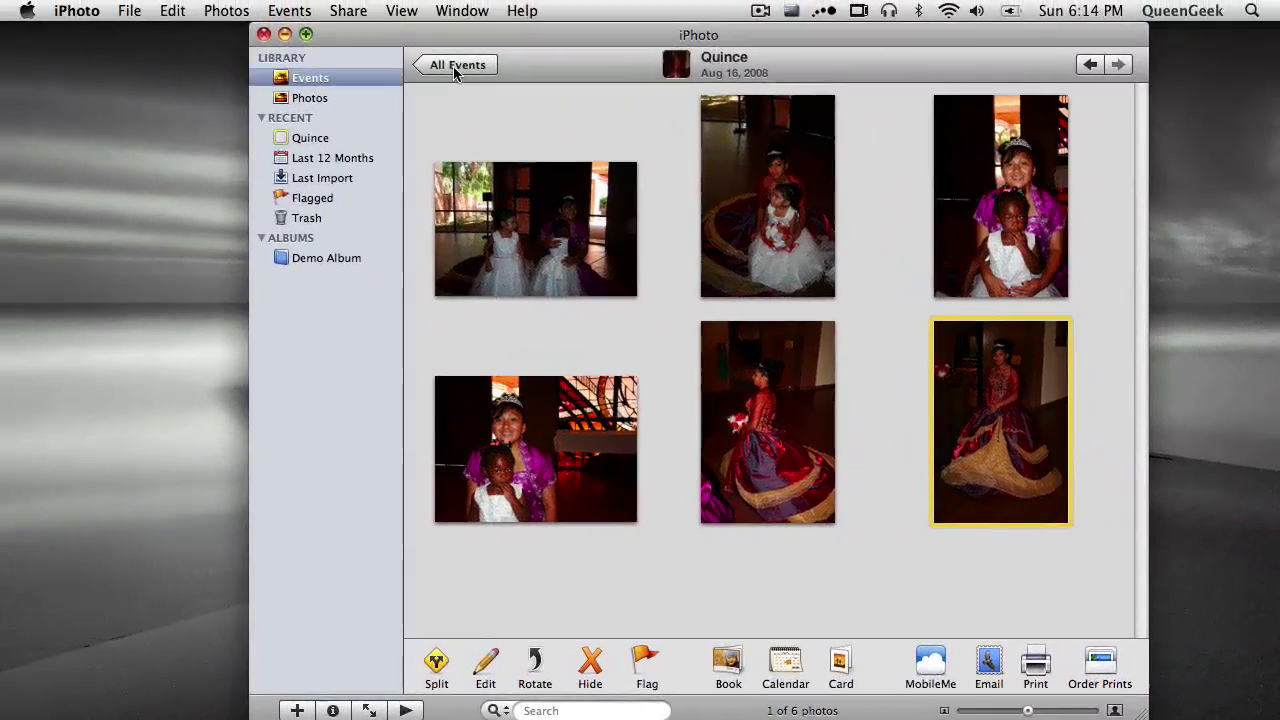
left_click(454, 66)
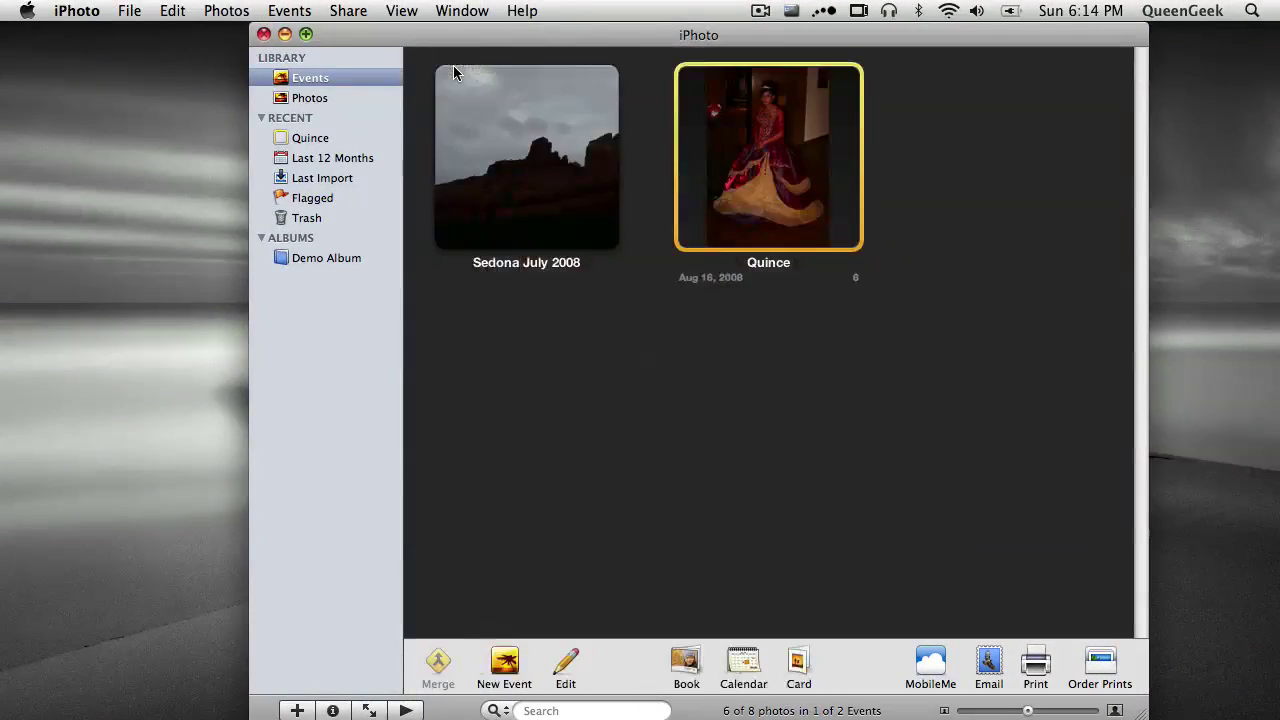
Hide the first Quince photo, showing two girls in white dresses
double_click(826, 156)
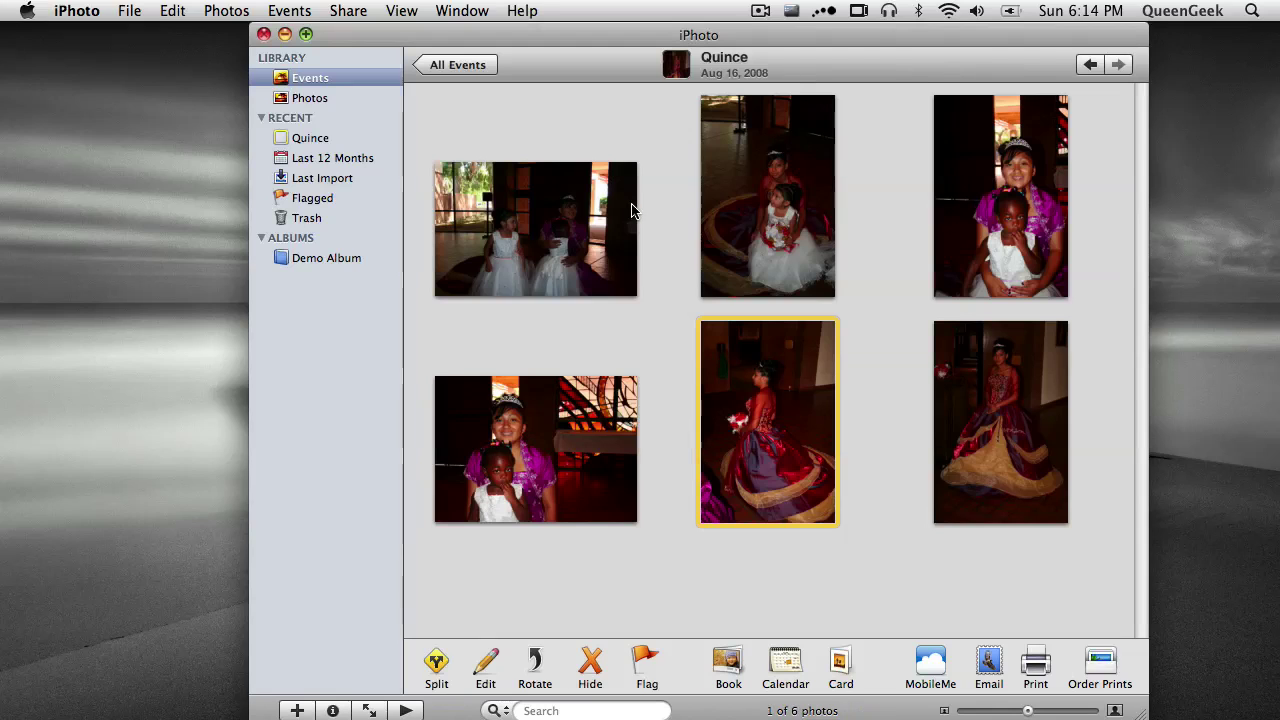
left_click(570, 240)
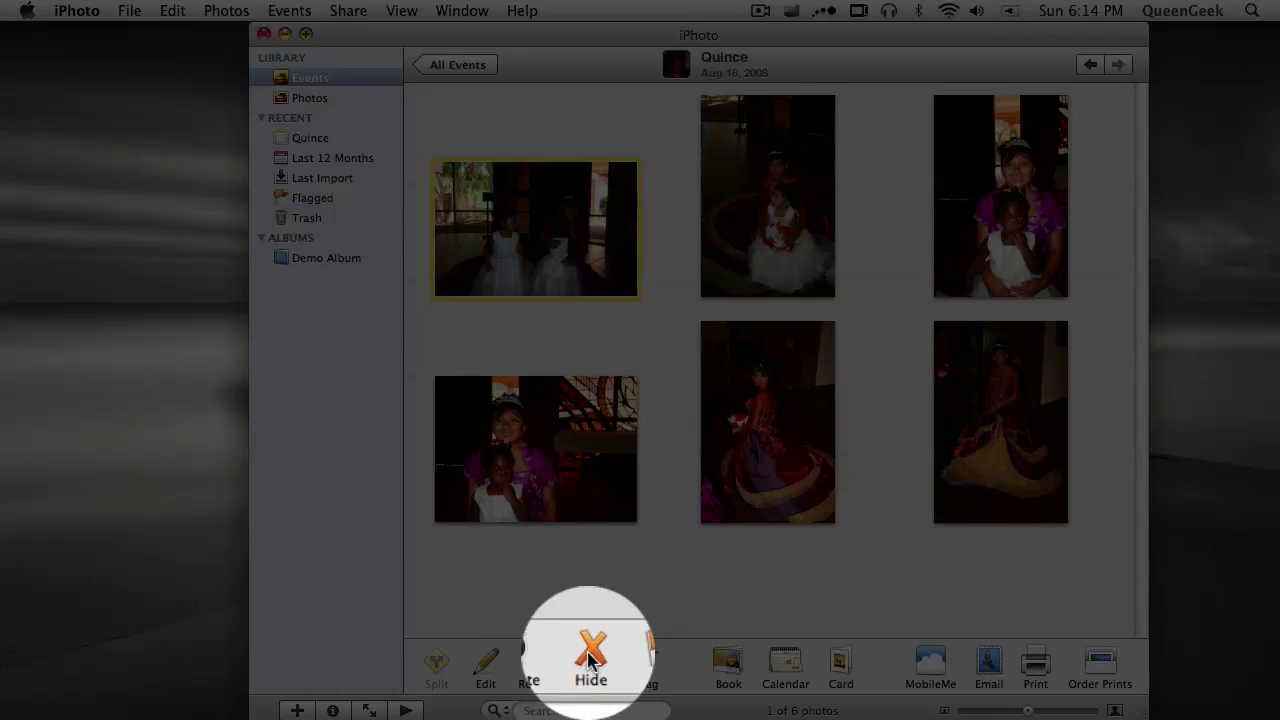
left_click(590, 660)
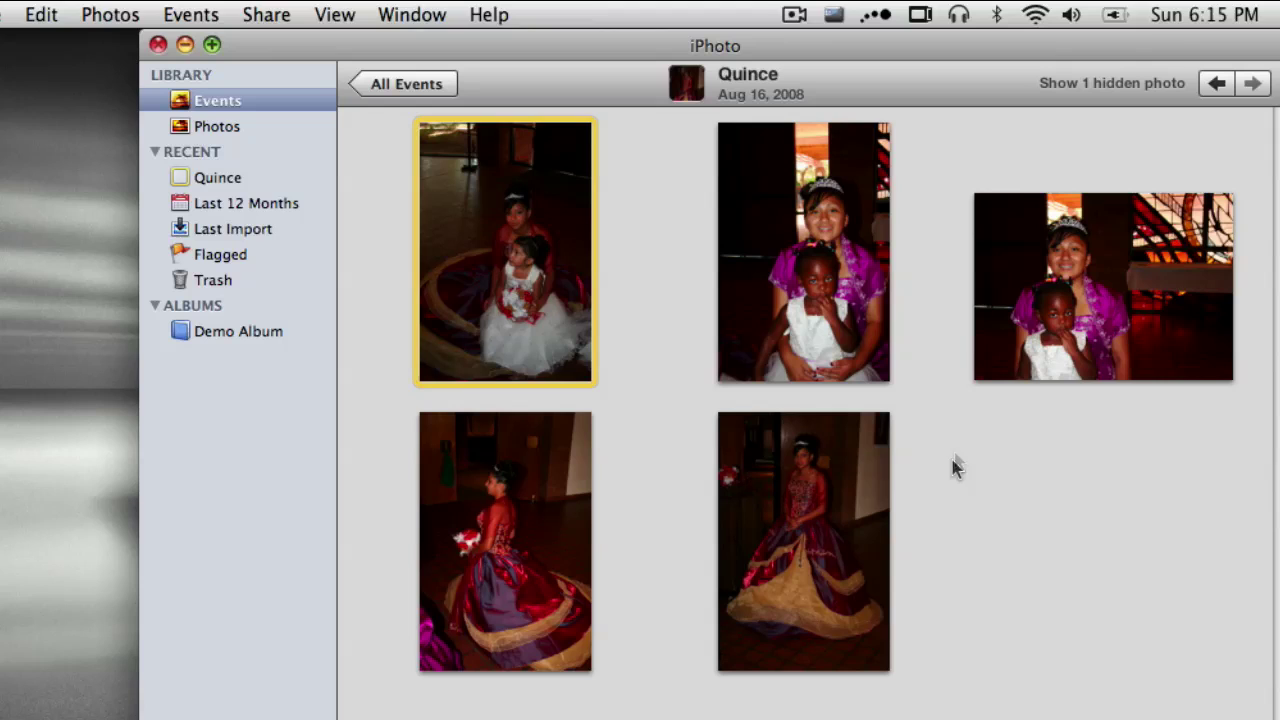
Flag the photo of the girl seated on the gown with the child, then return to the events overview
left_click(1094, 466)
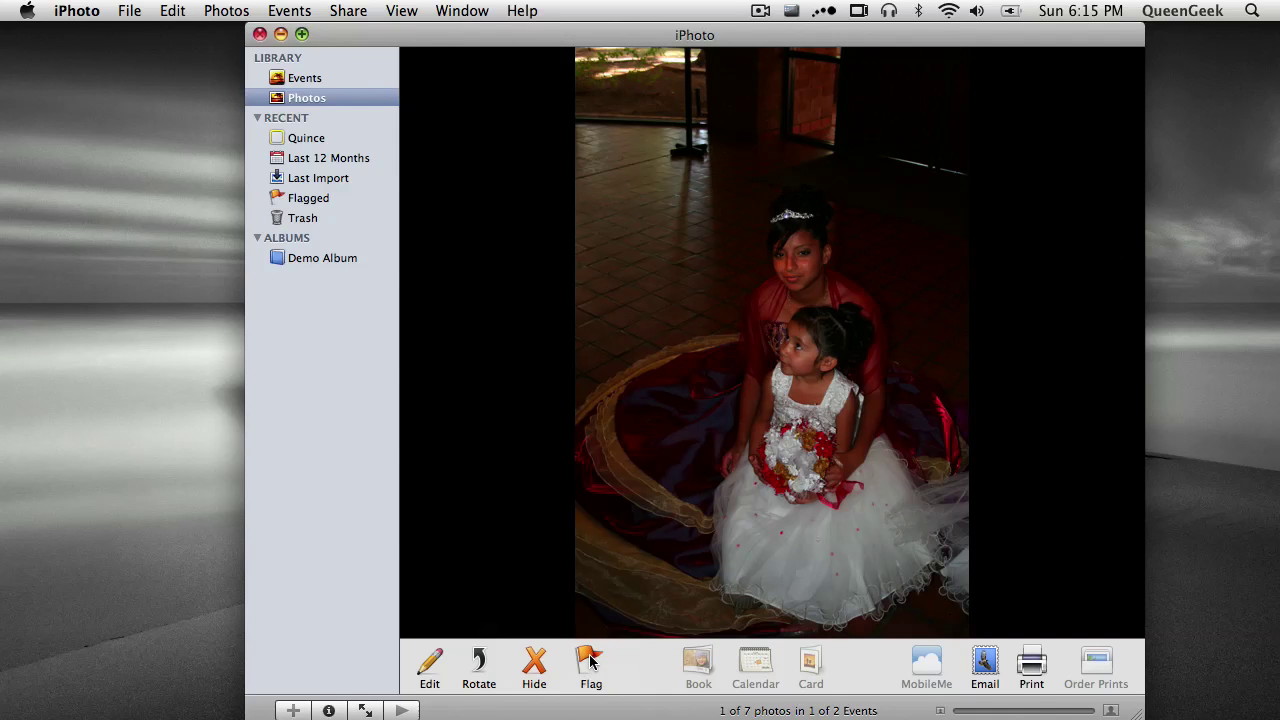
left_click(590, 660)
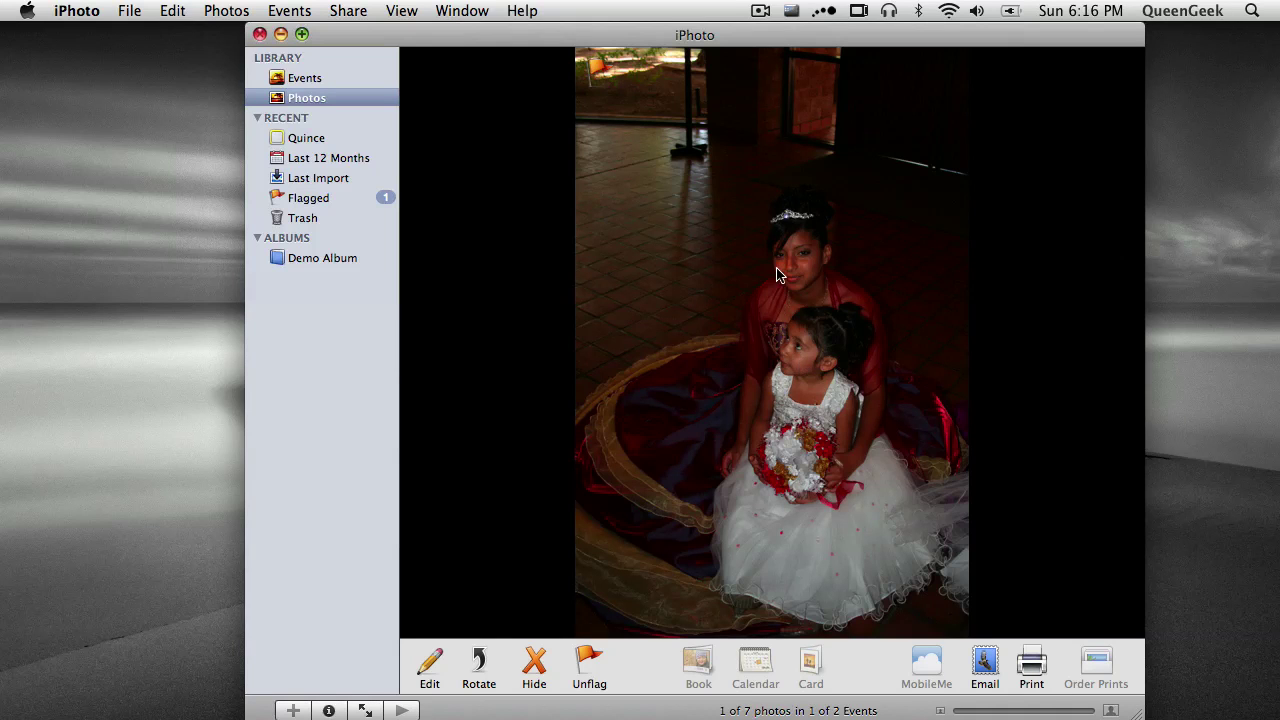
double_click(620, 282)
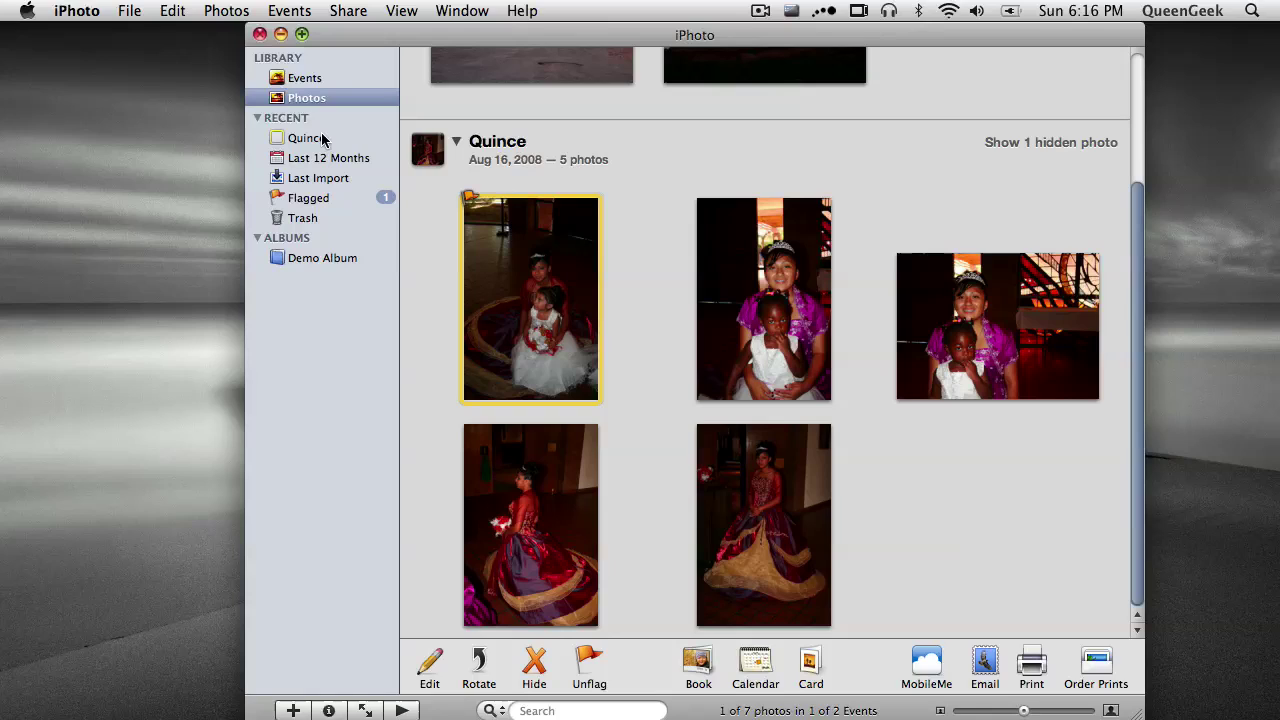
left_click(300, 79)
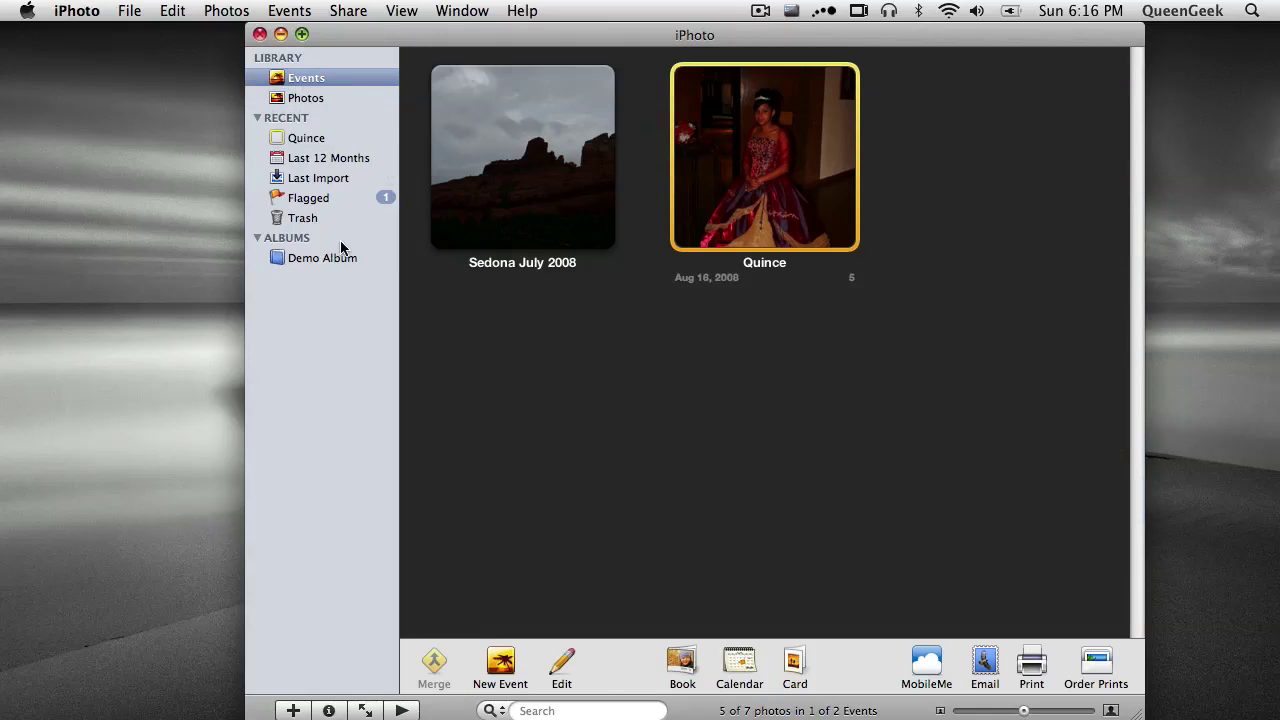
Drag the first Sedona July 2008 photo into Demo Album and view the album's three photos
left_click(291, 240)
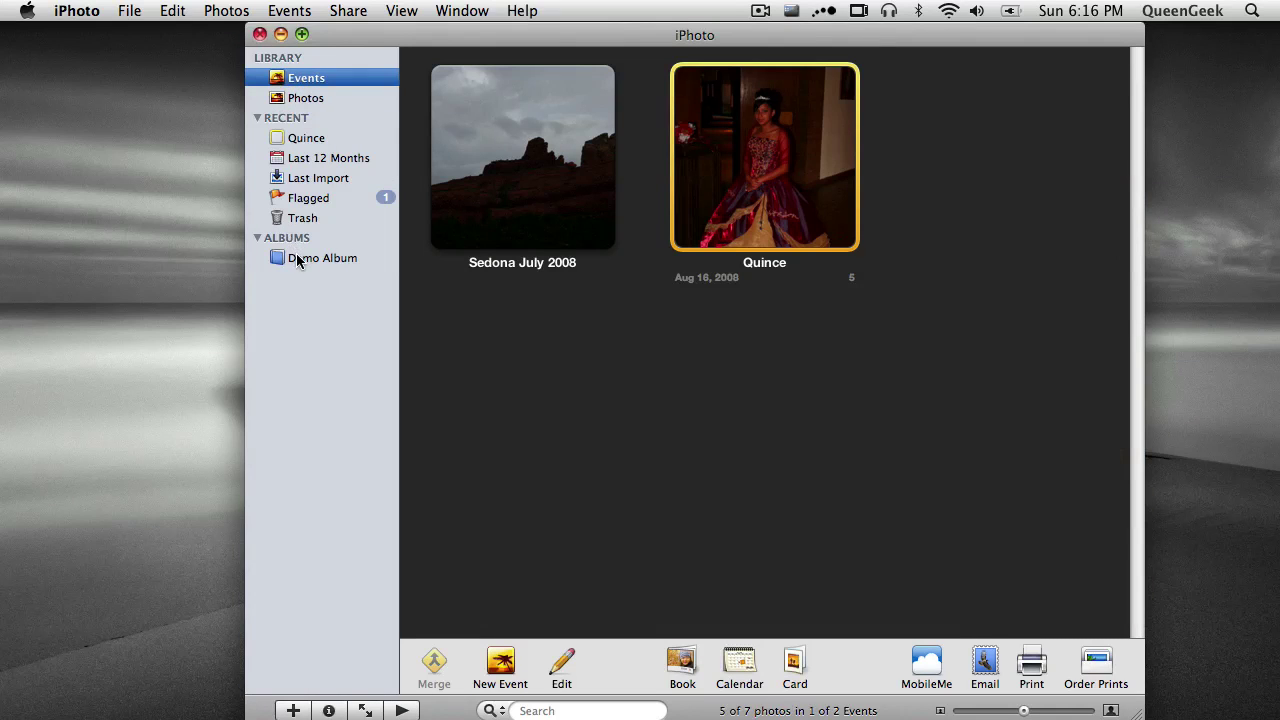
left_click(297, 261)
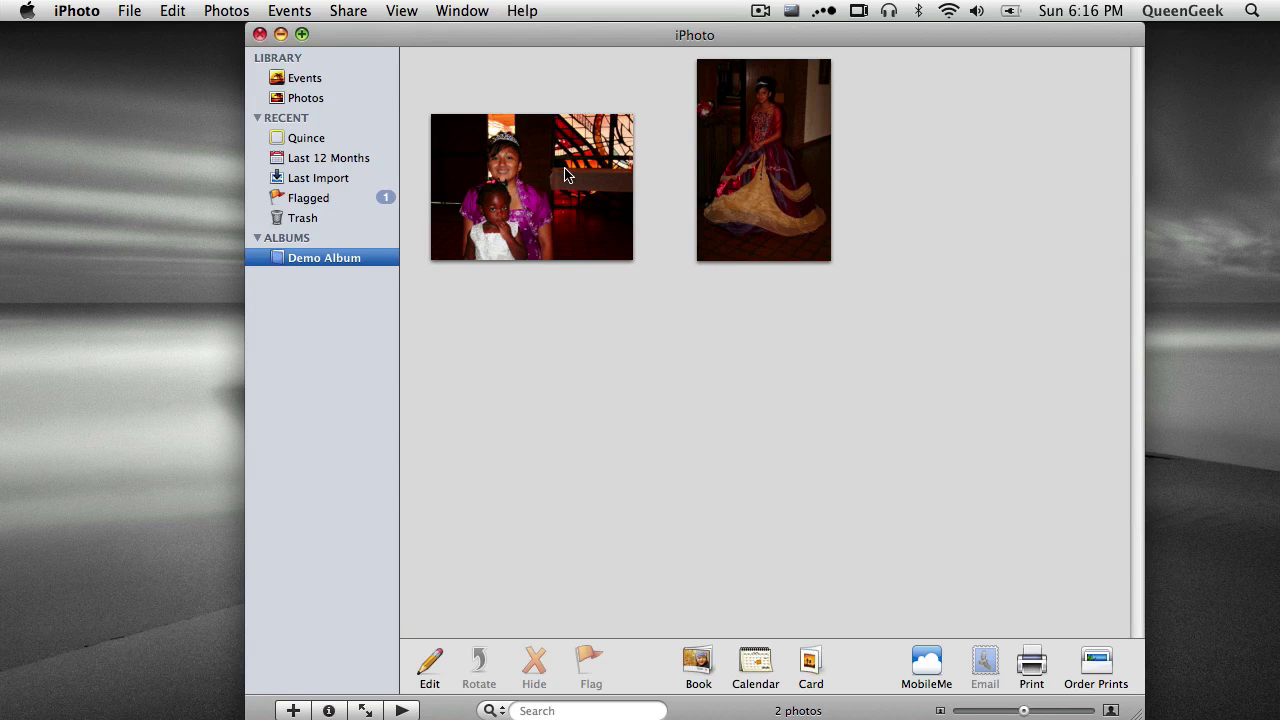
left_click(304, 80)
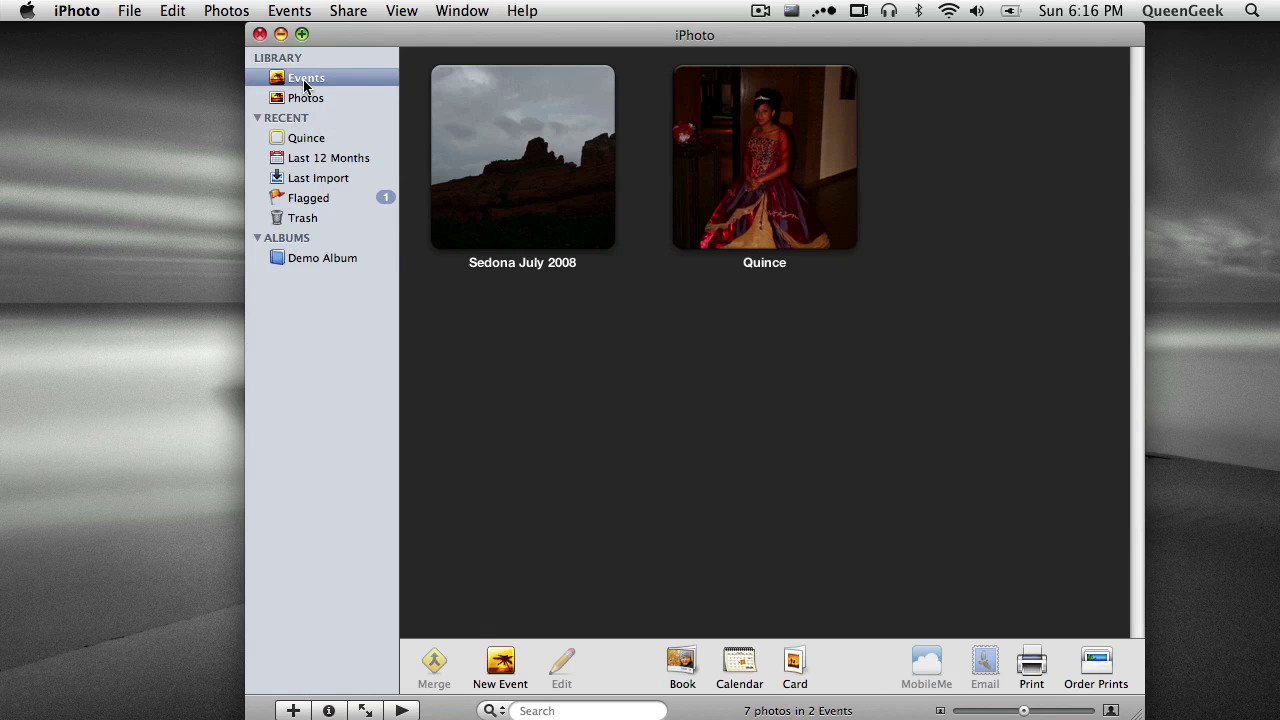
double_click(550, 234)
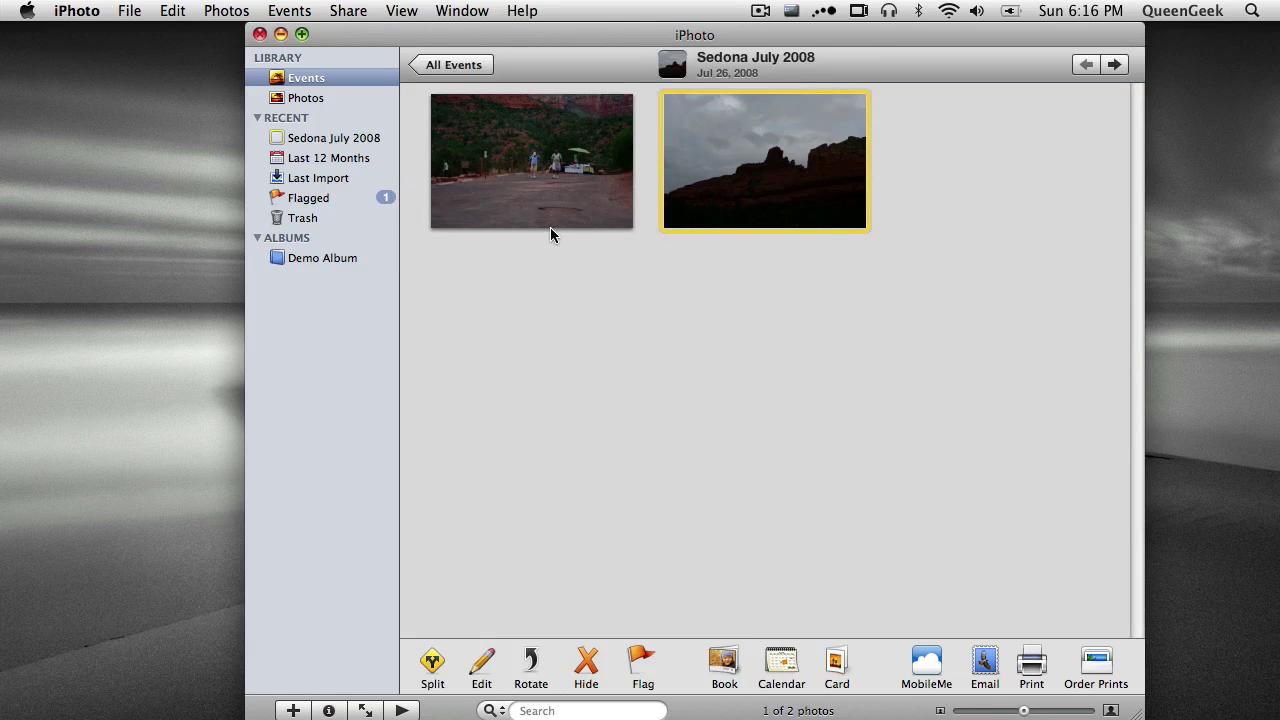
left_click_drag(528, 174, 333, 261)
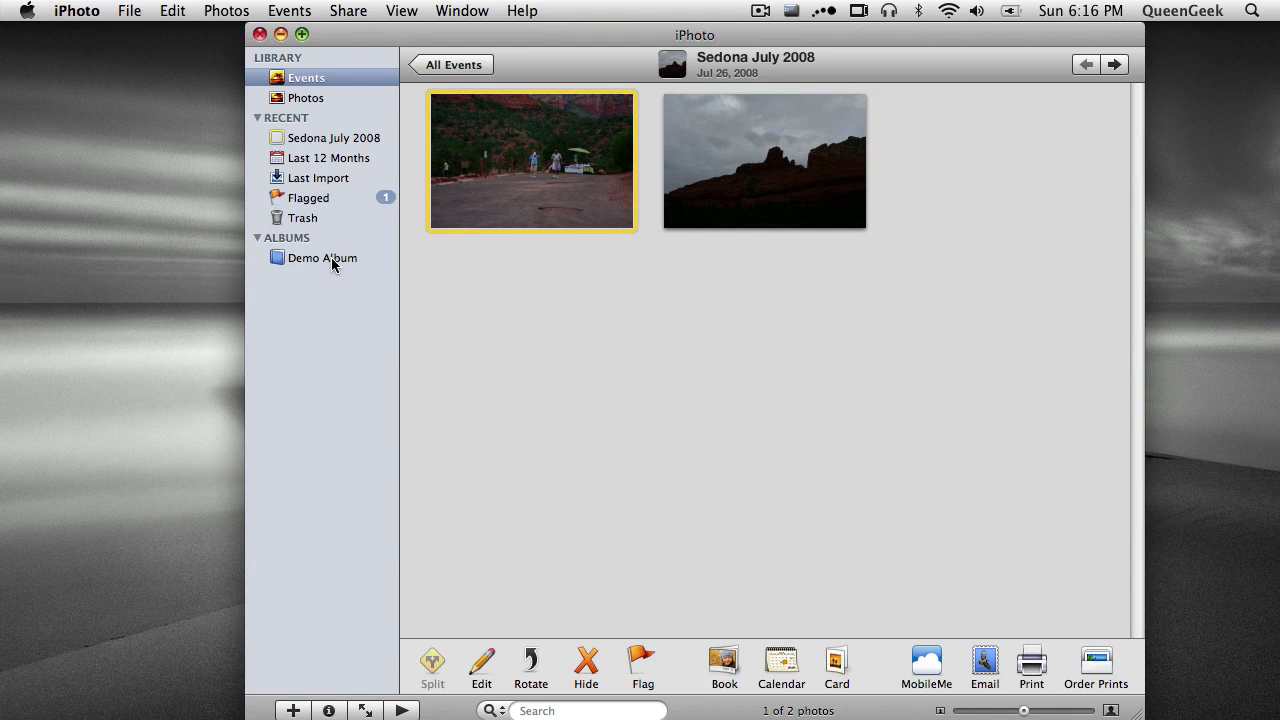
left_click(332, 260)
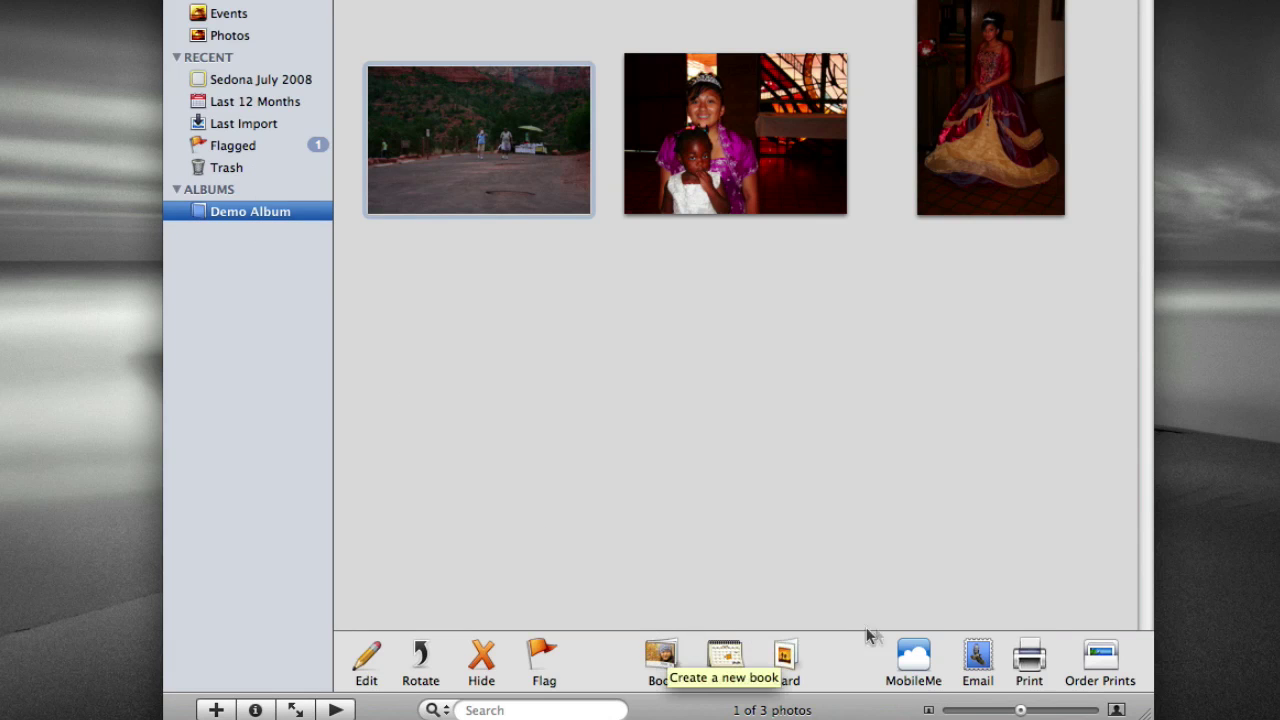
left_click(727, 664)
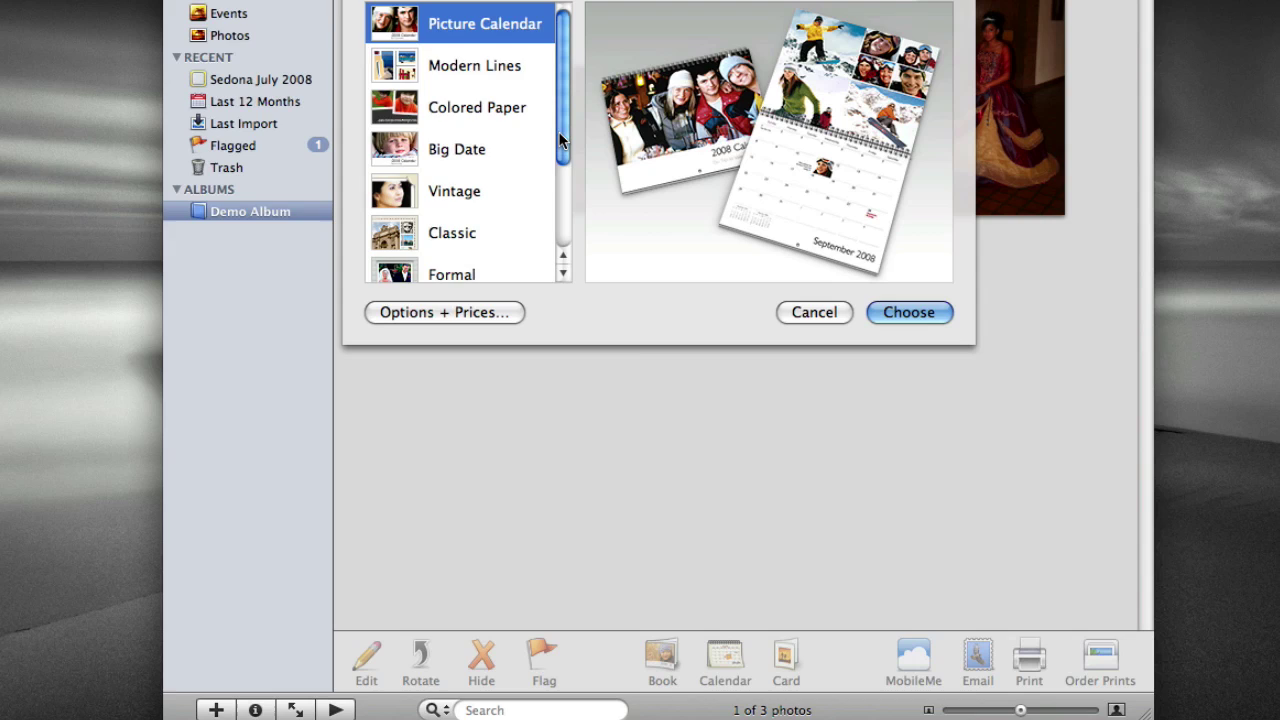
left_click_drag(558, 131, 566, 250)
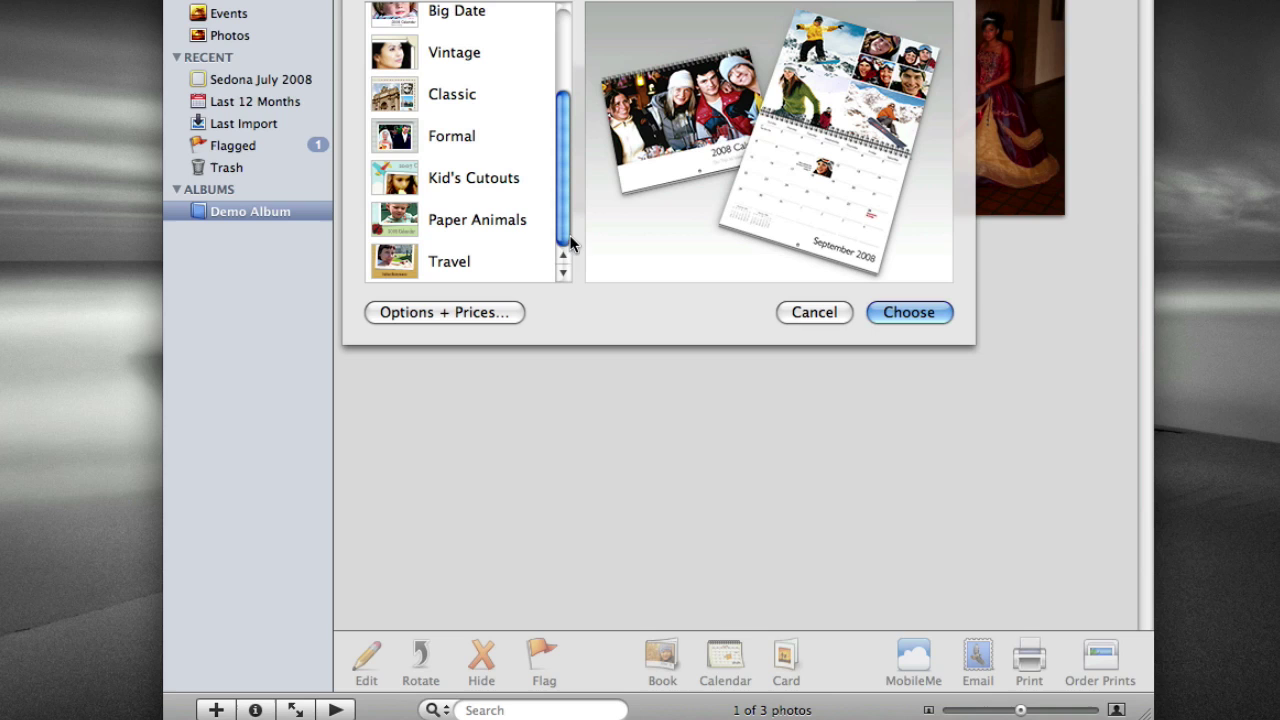
left_click(507, 224)
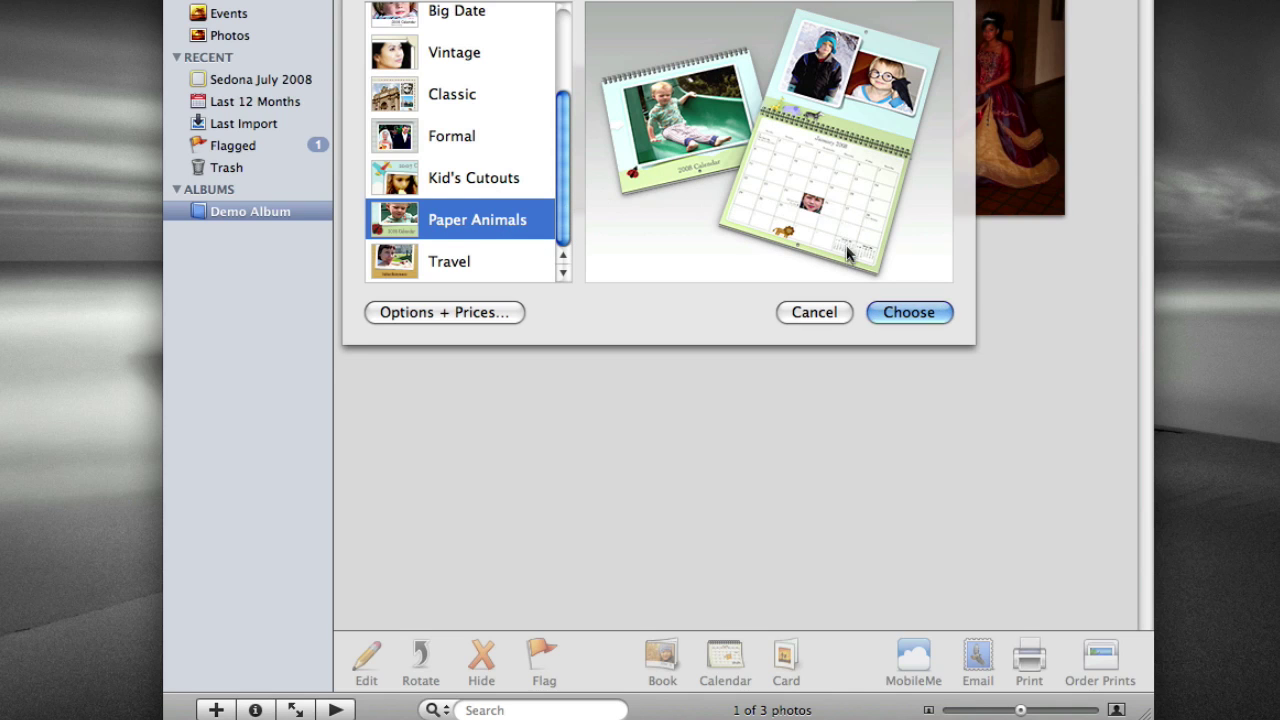
left_click(822, 313)
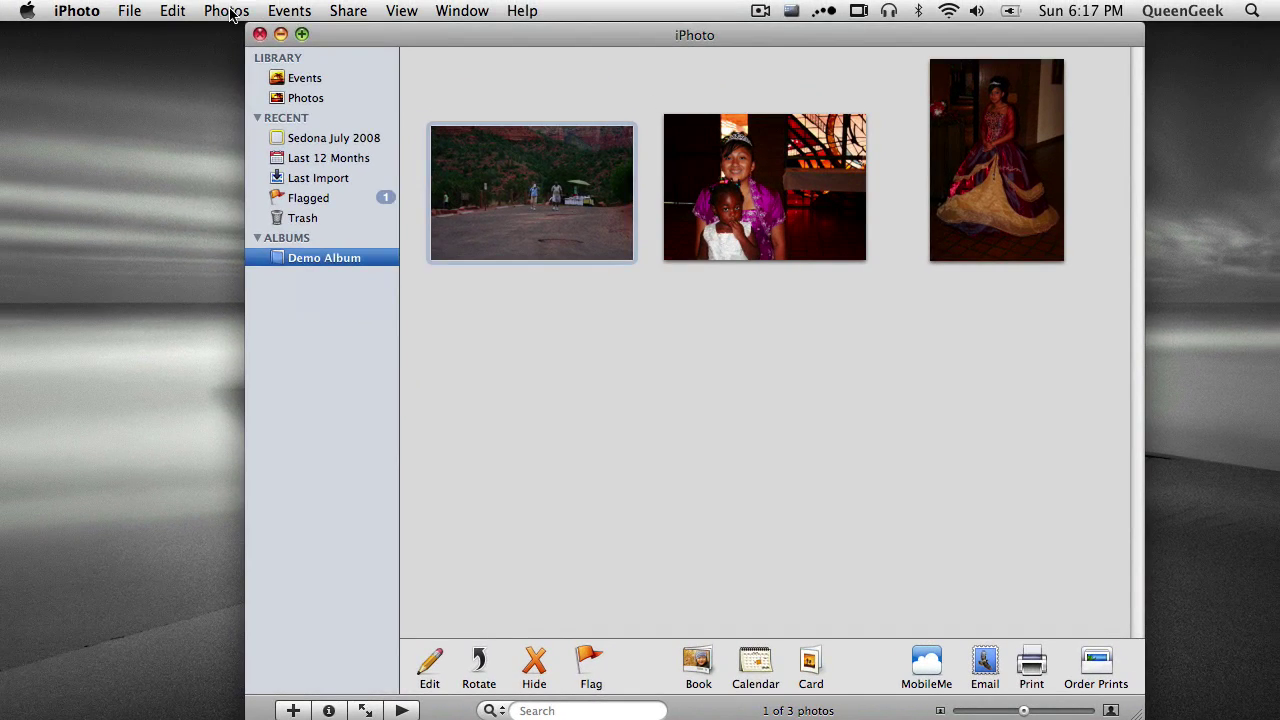
Select all three Demo Album photos and review their date in Adjust Date and Time, then cancel
left_click(226, 11)
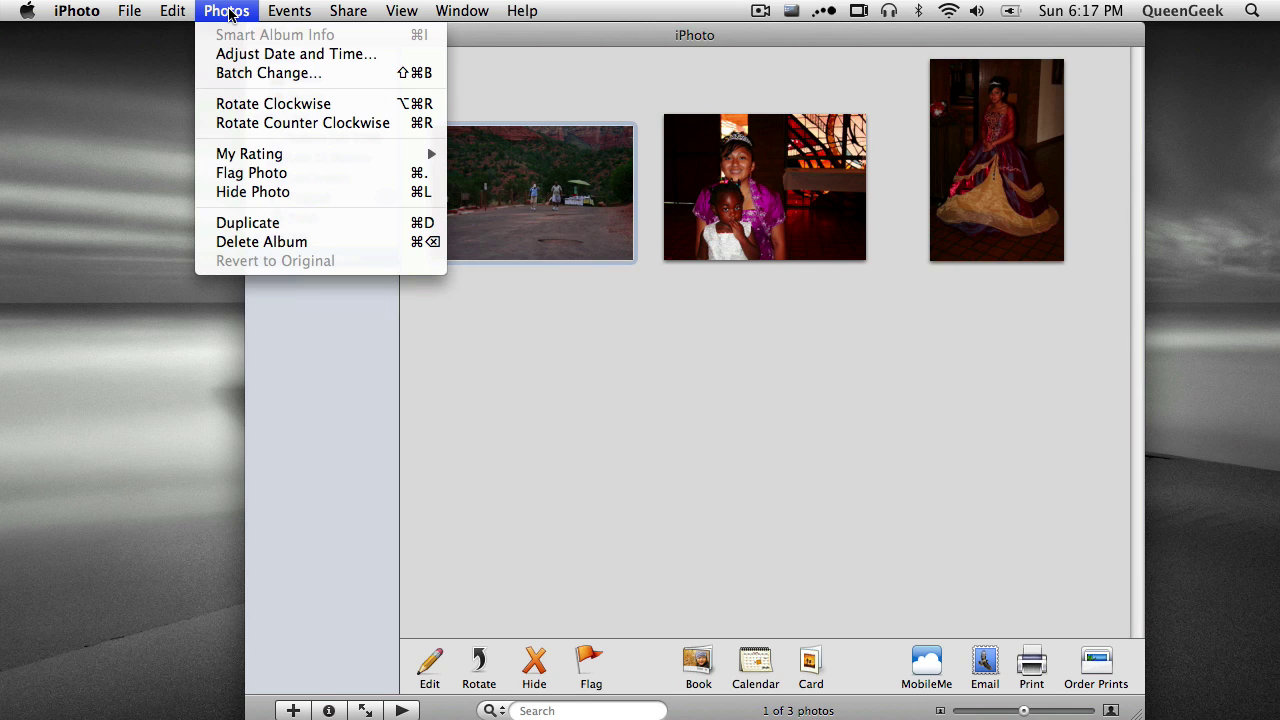
left_click(584, 198)
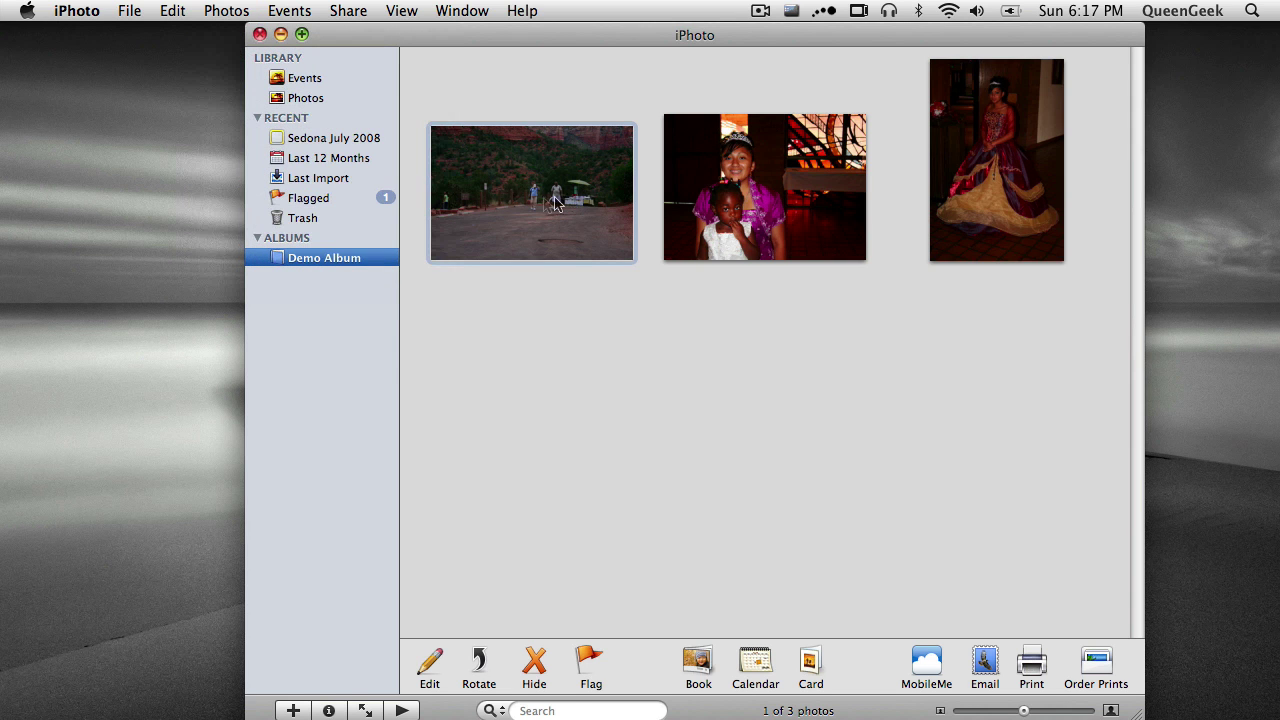
left_click(584, 200)
left_click(174, 10)
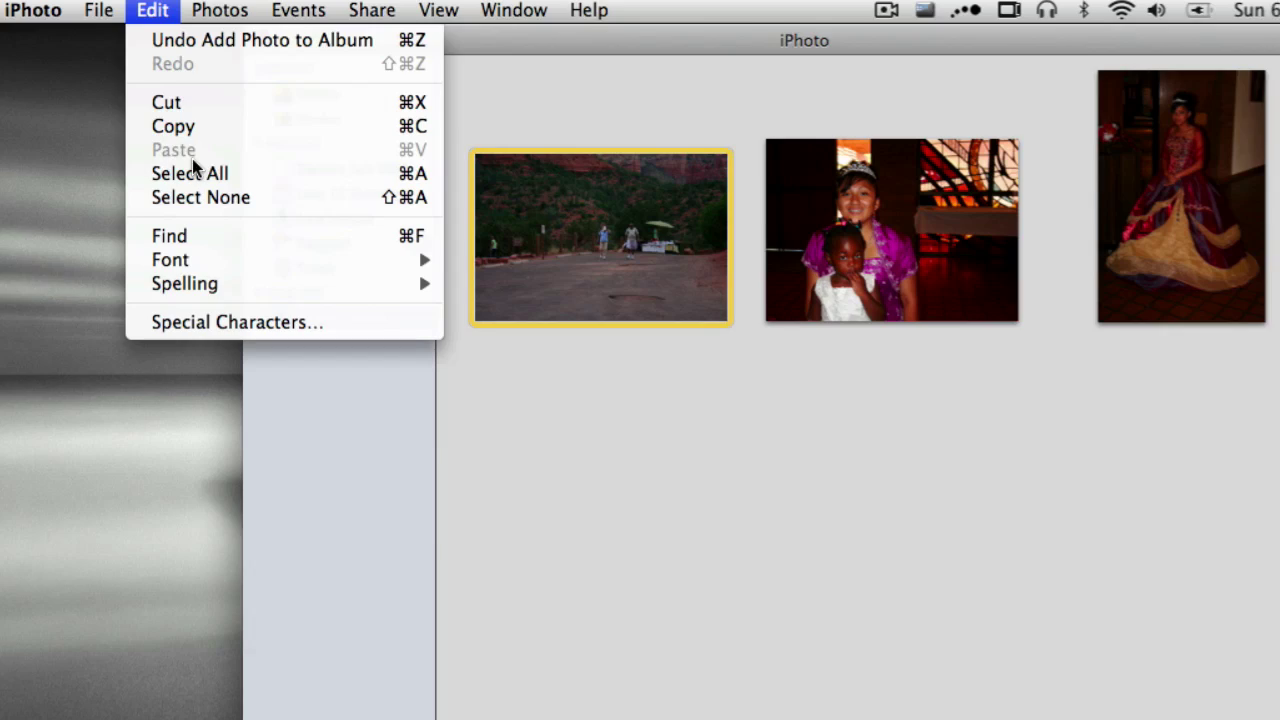
left_click(195, 158)
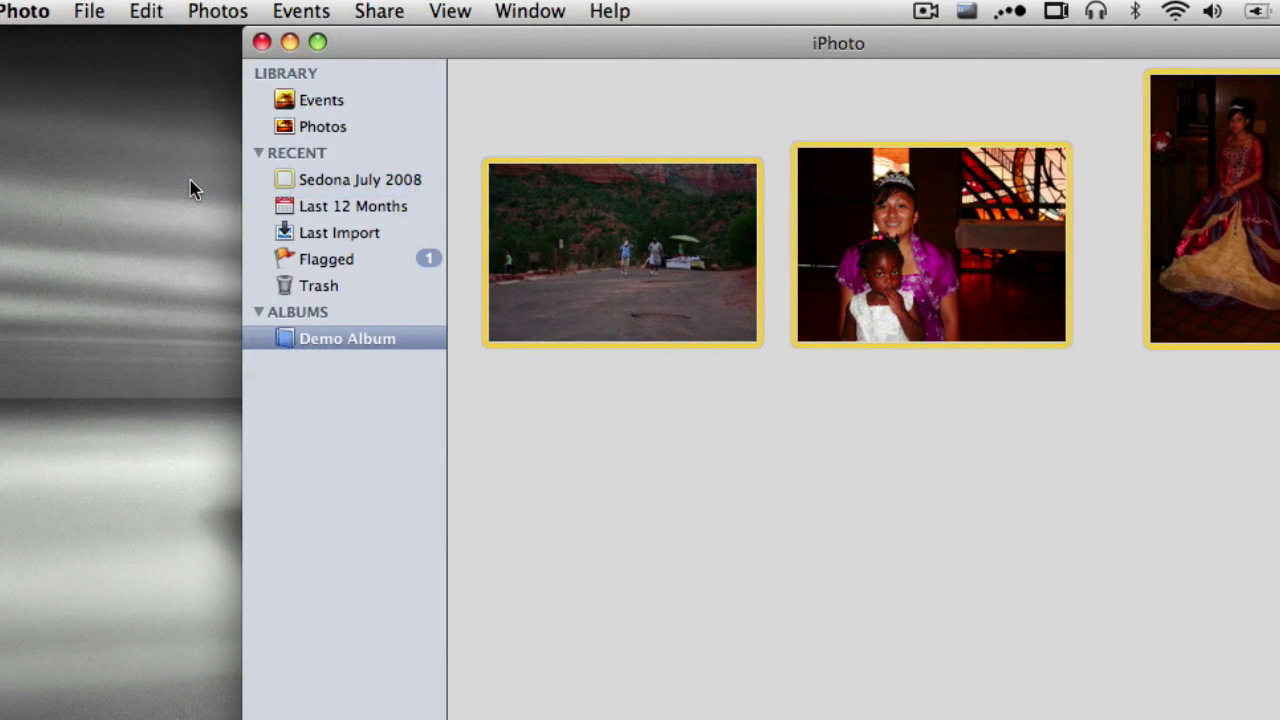
left_click(222, 18)
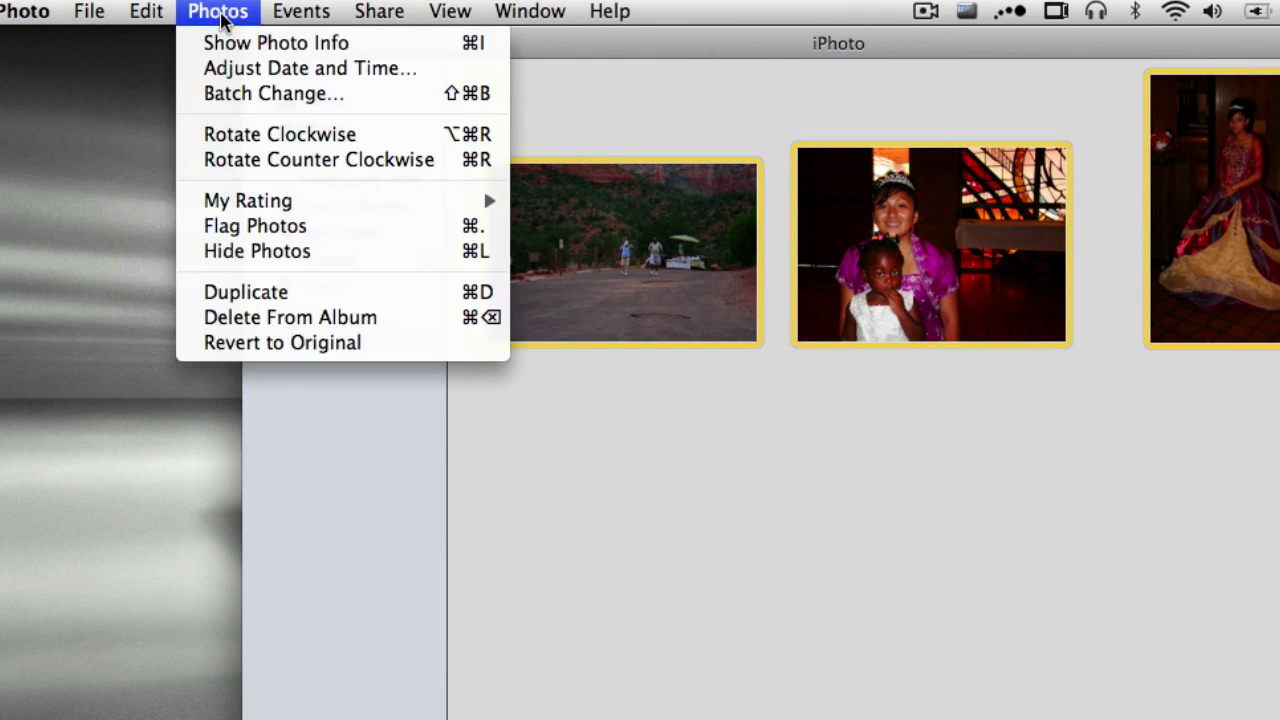
left_click(241, 76)
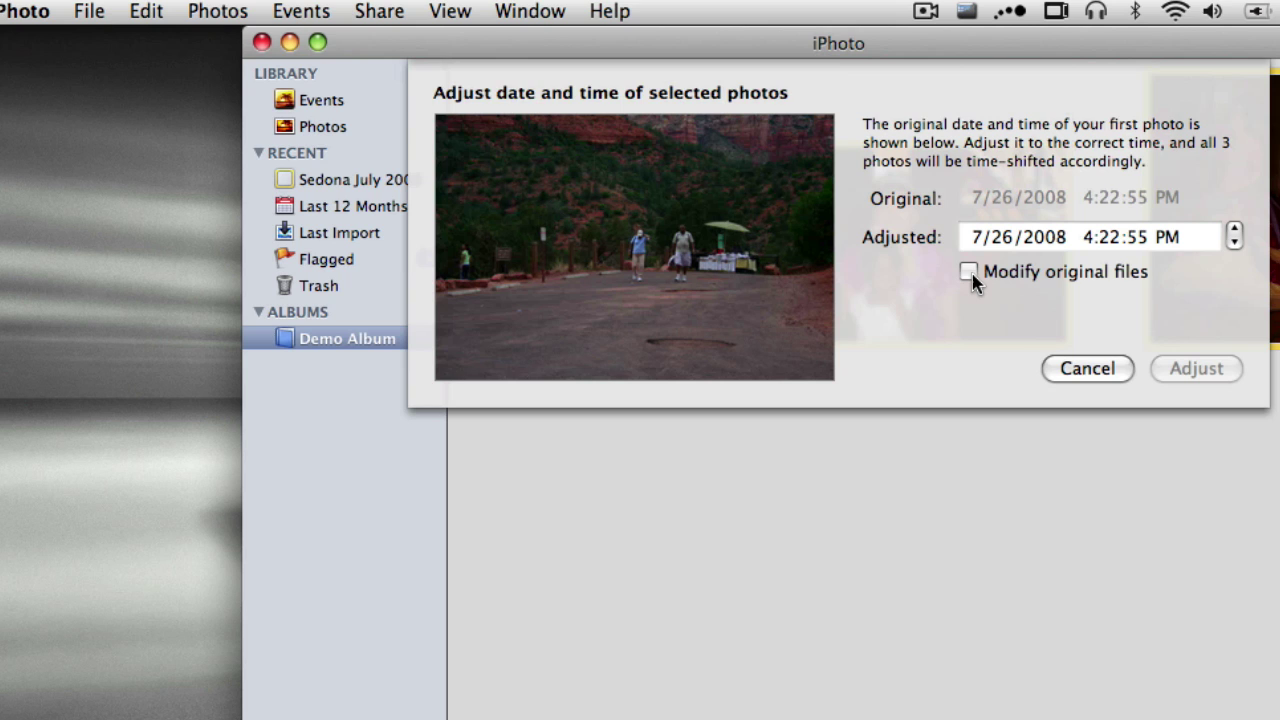
left_click(1110, 372)
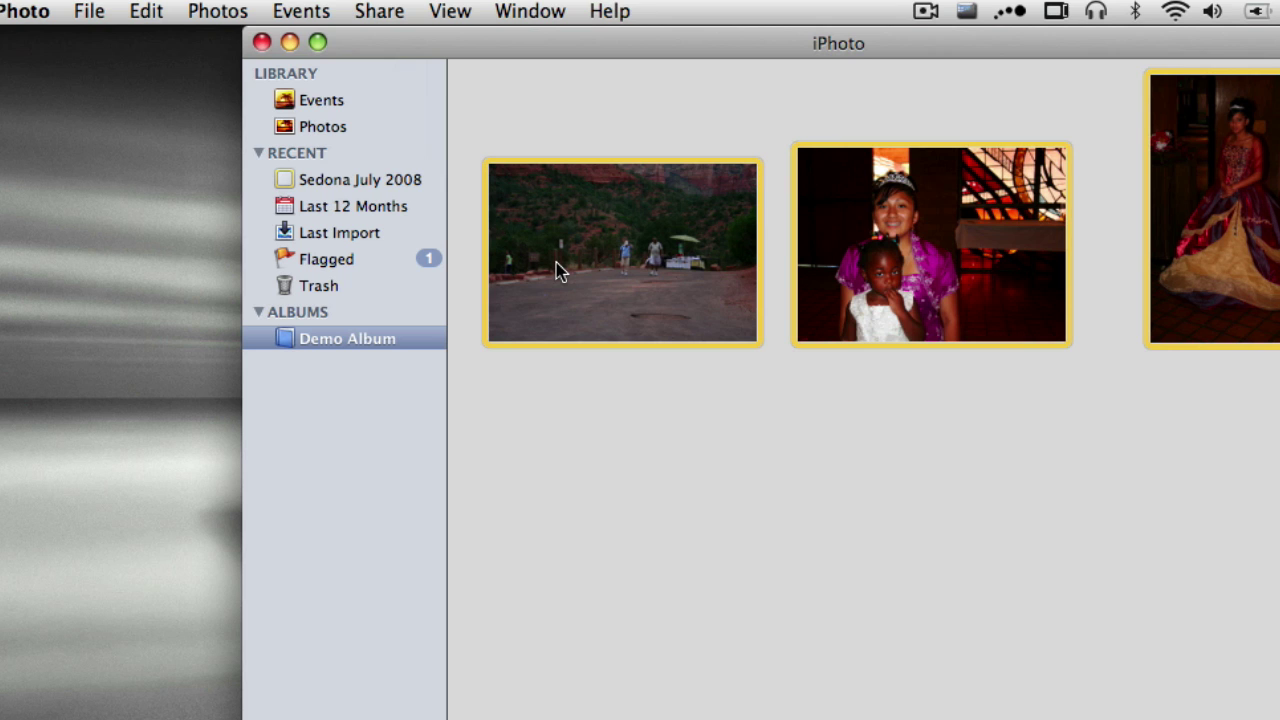
Remove the canyon road photo from Demo Album, keeping the girl-with-child and swirling gown photos
left_click(218, 12)
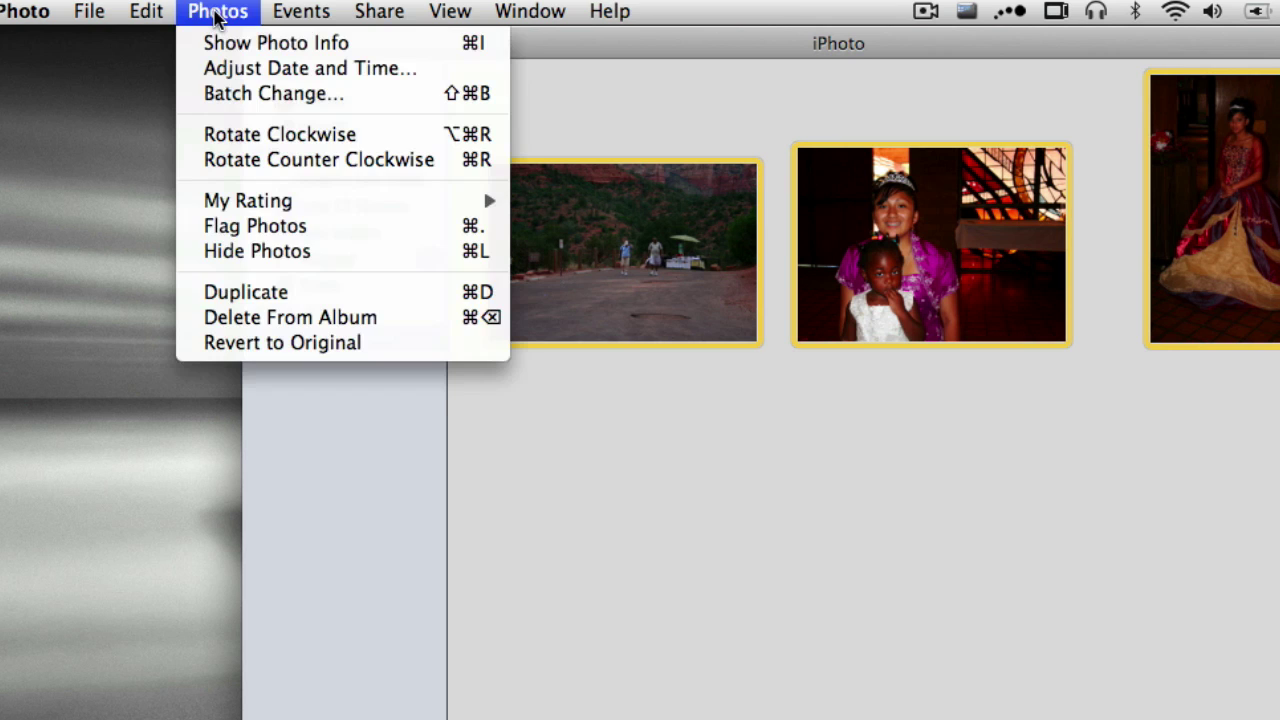
mouse_move(301, 12)
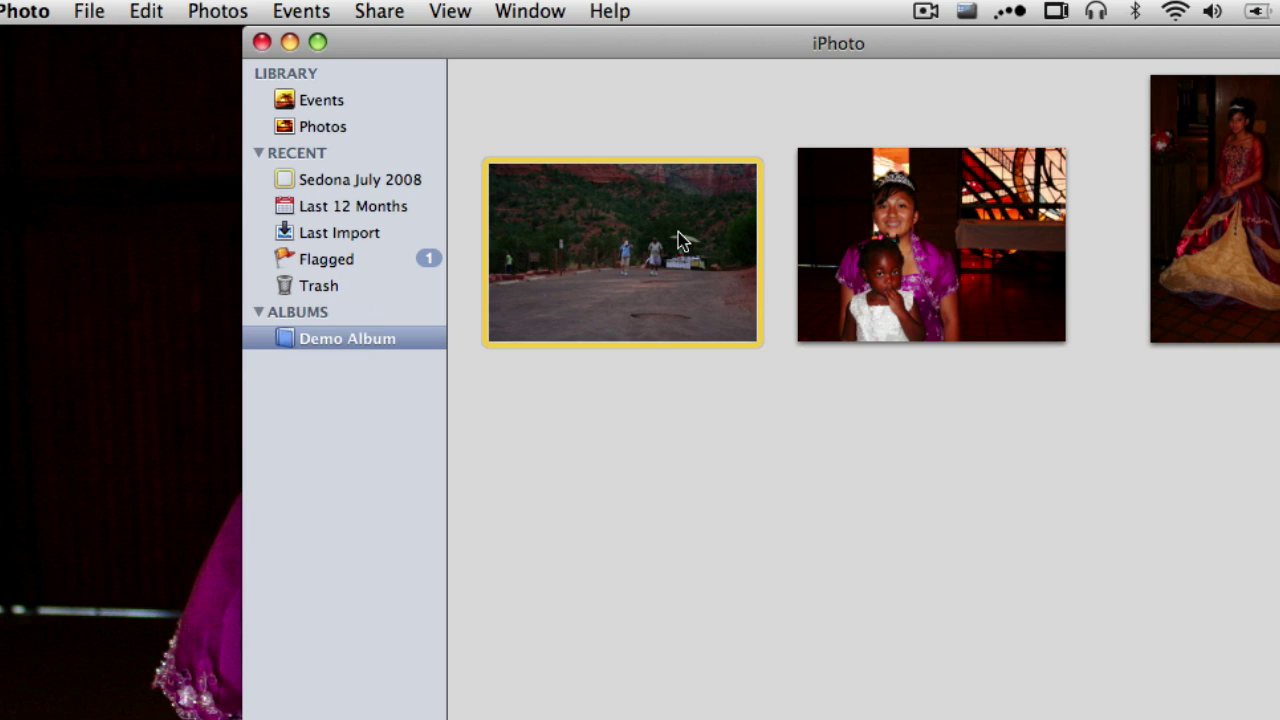
key("Delete")
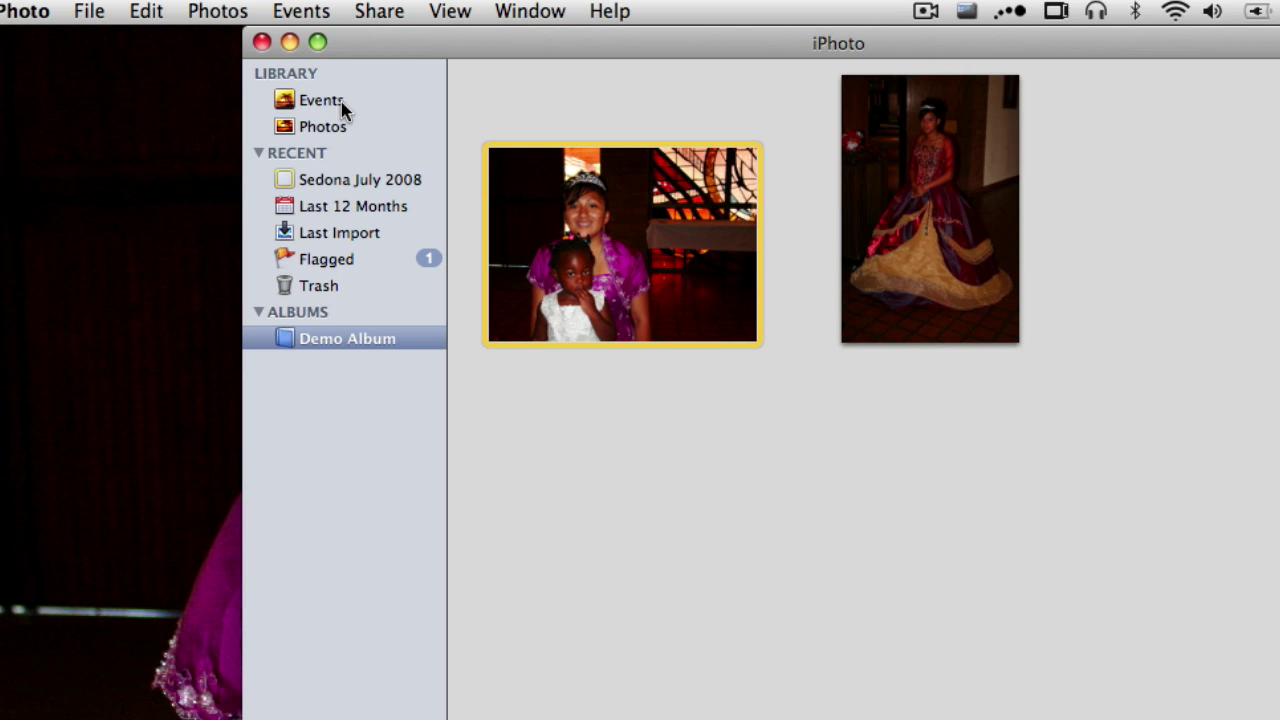
left_click(320, 130)
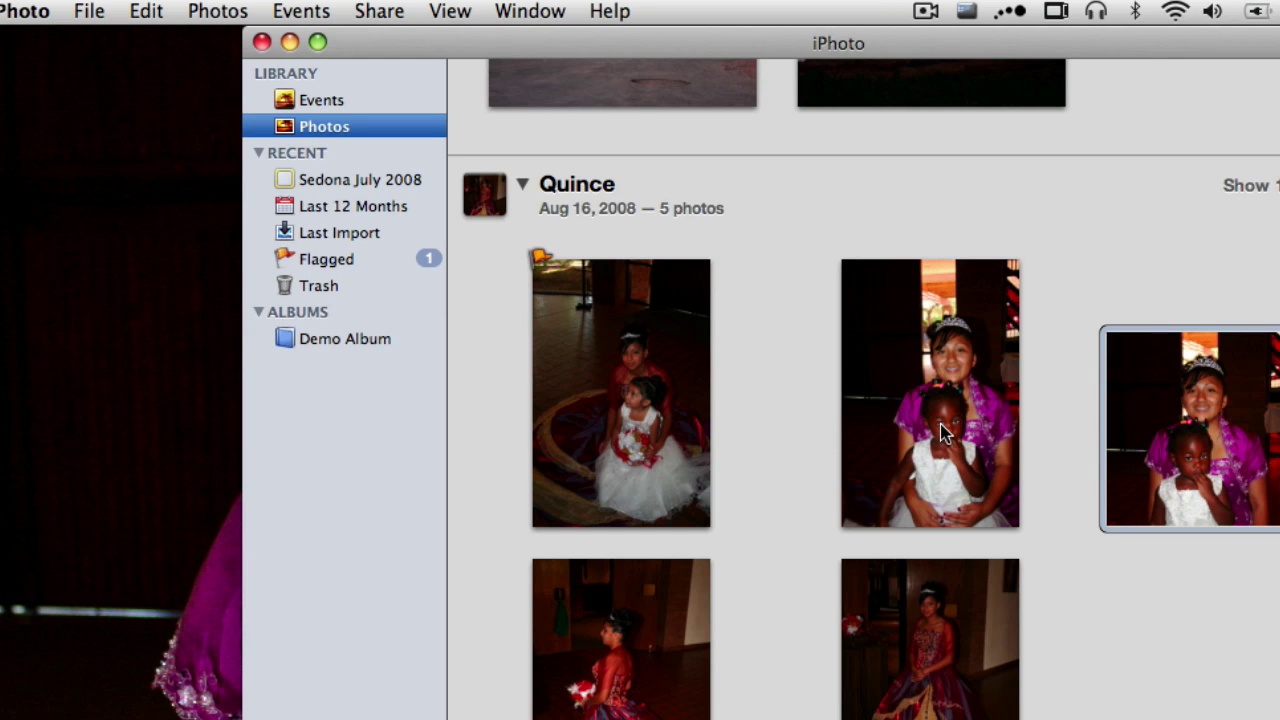
scroll(1068, 334, "up", 5)
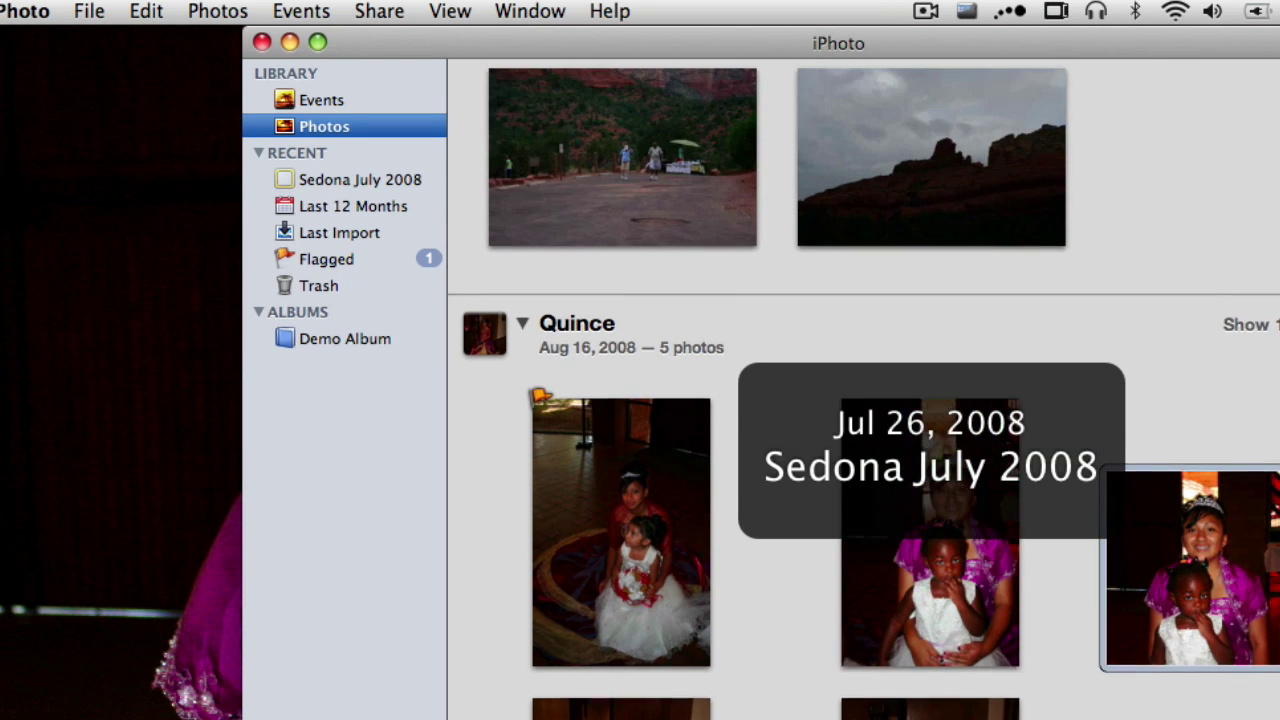
left_click(674, 300)
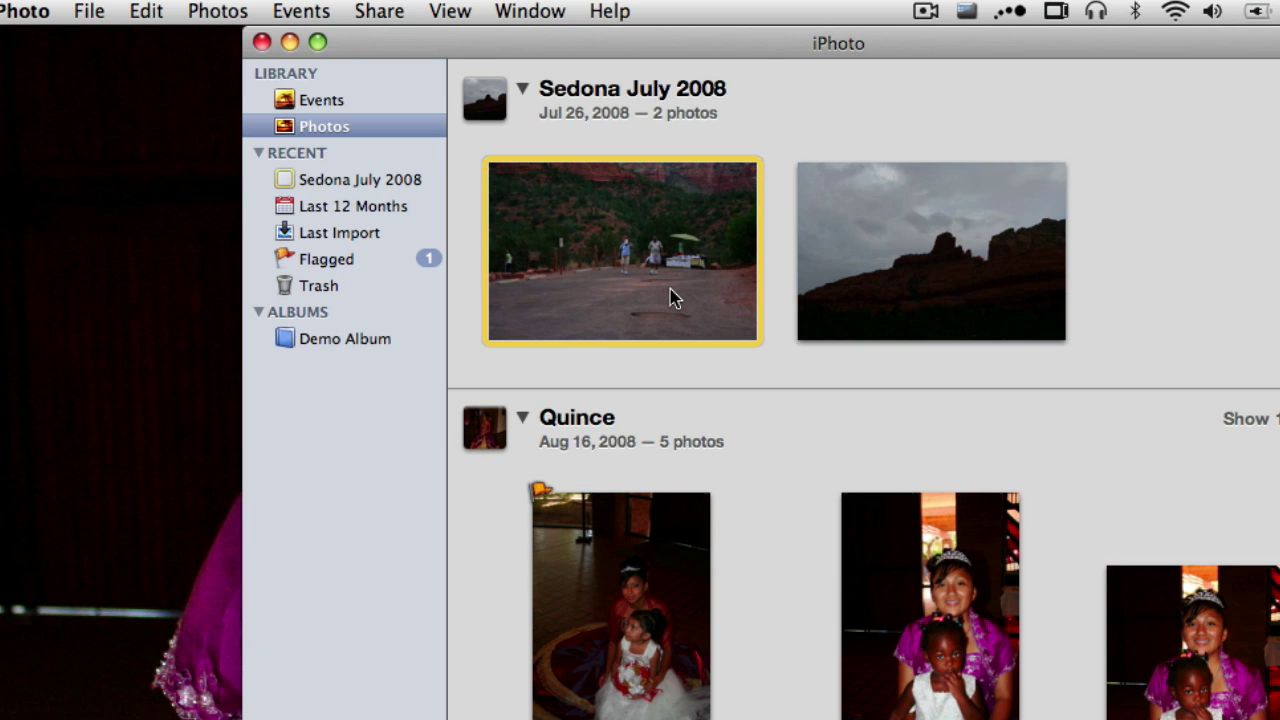
left_click(375, 345)
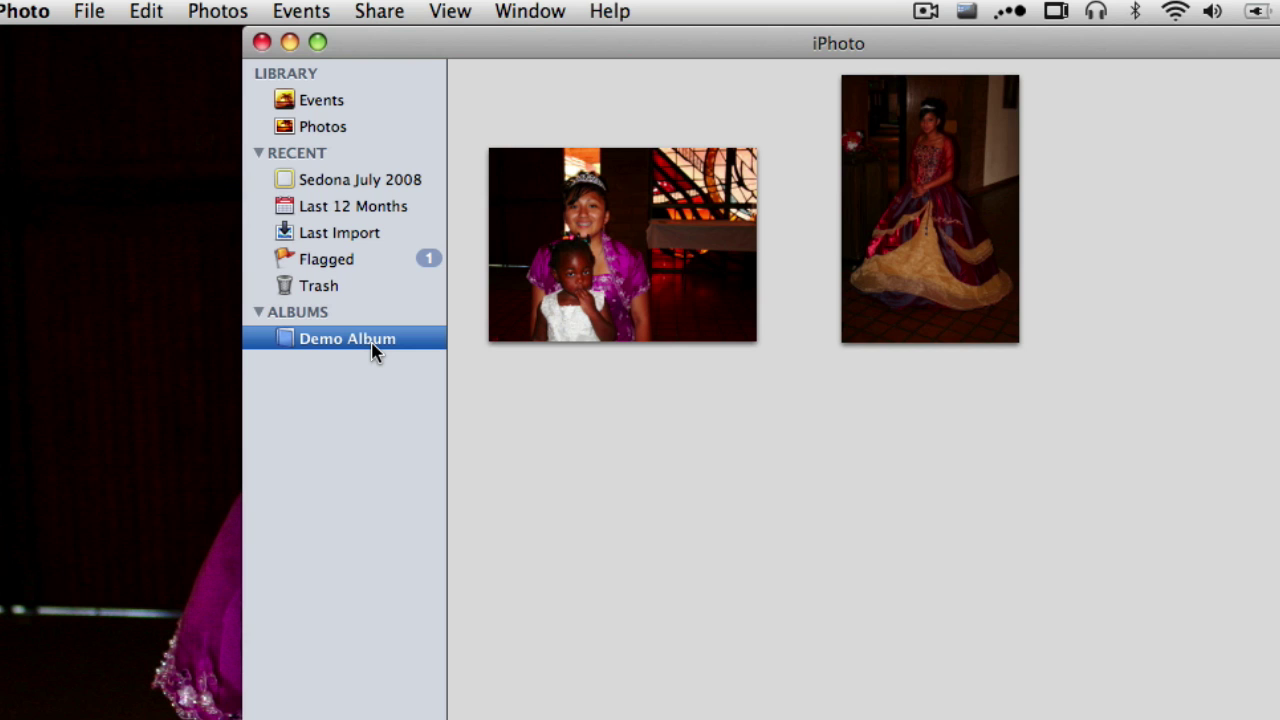
Trash the road photo from the Sedona July 2008 event, then view the Trash
left_click(321, 102)
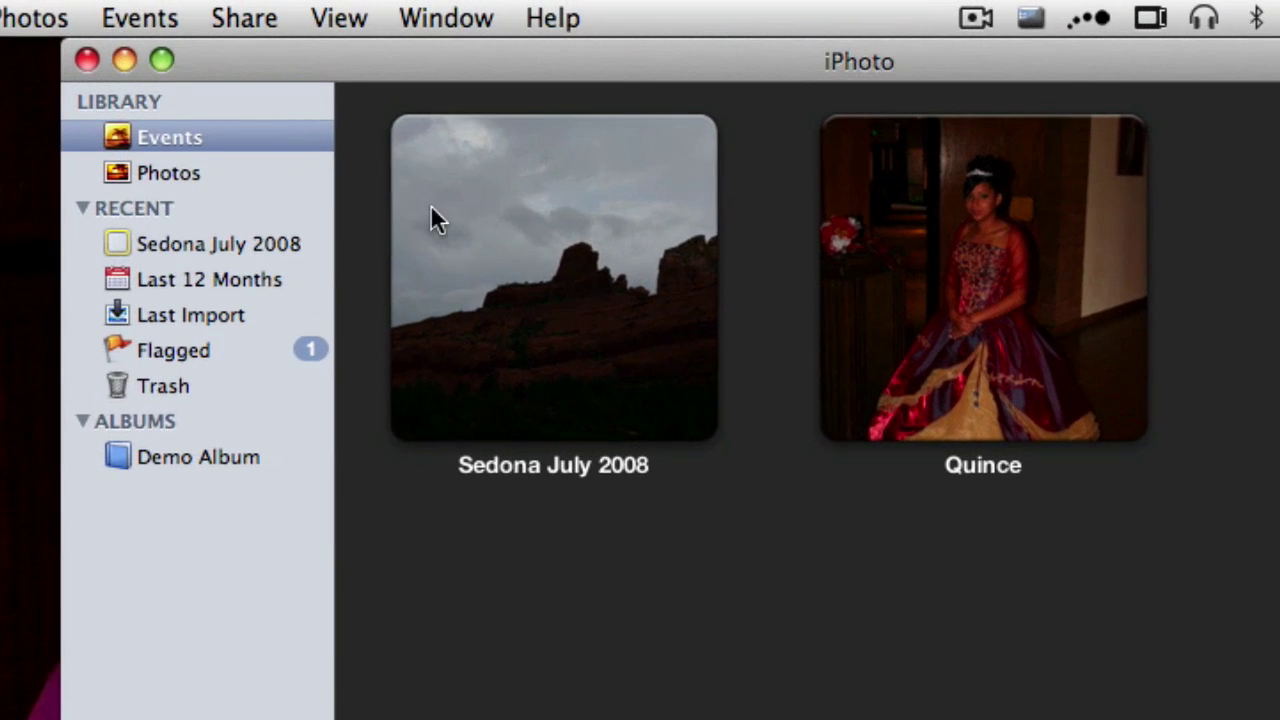
double_click(466, 225)
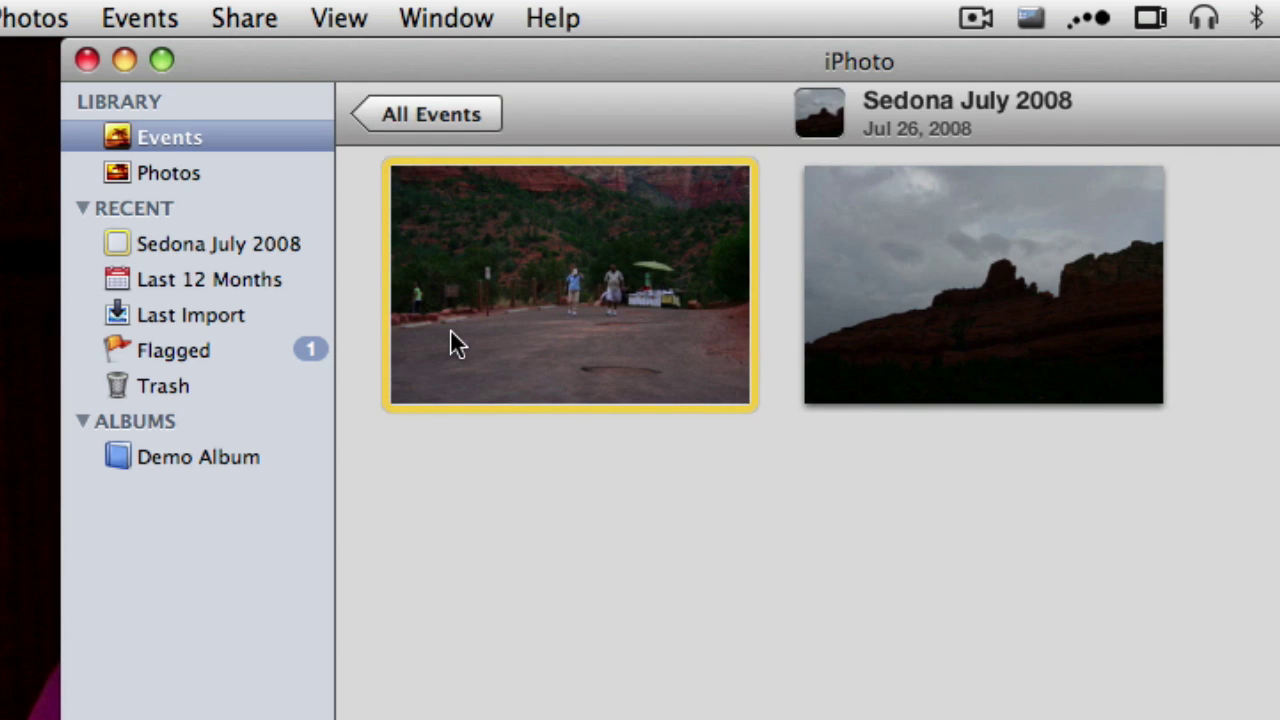
key("Delete")
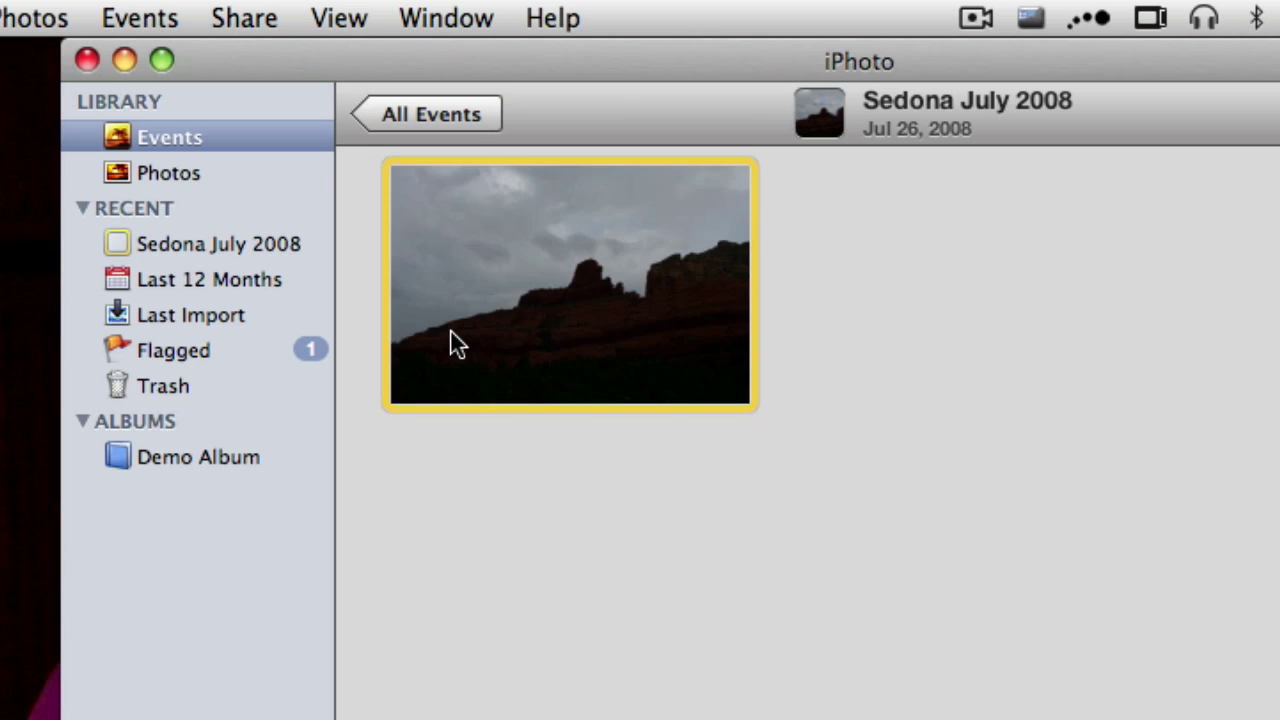
left_click(172, 392)
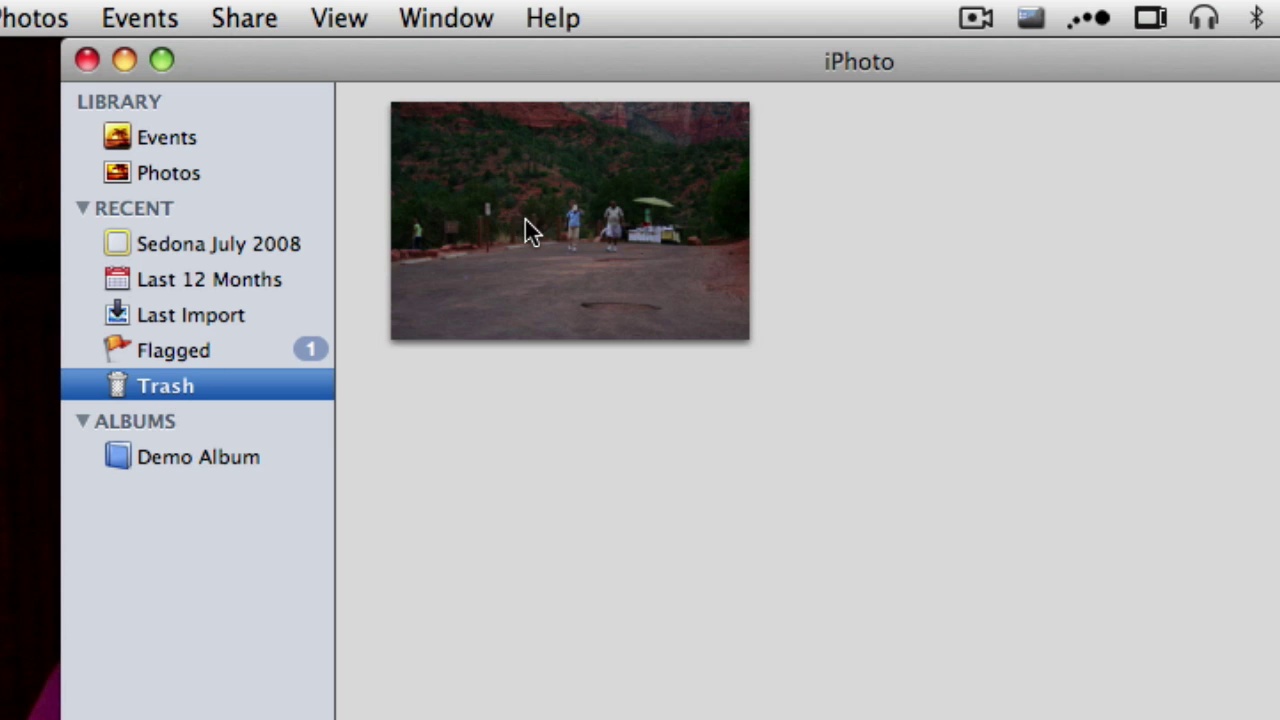
Drag the road photo from Trash back into Sedona July 2008 and confirm it shows two photos
left_click_drag(527, 222, 269, 249)
left_click(253, 242)
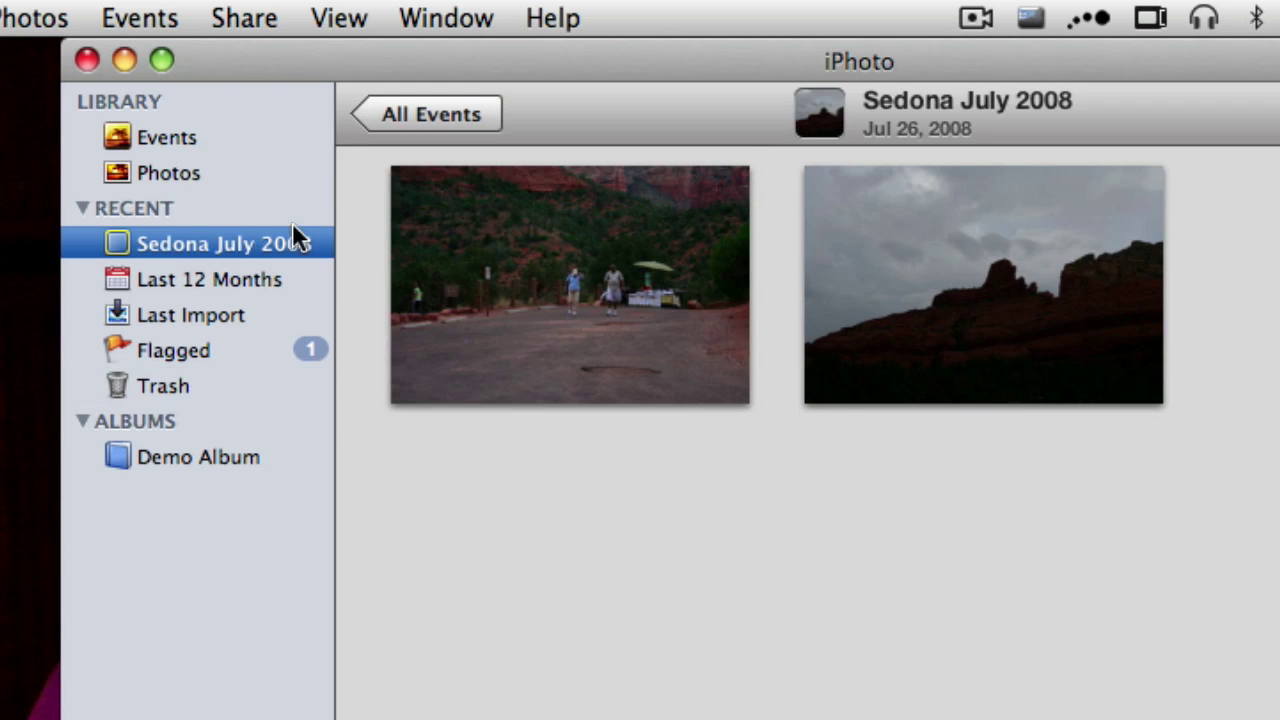
left_click(576, 240)
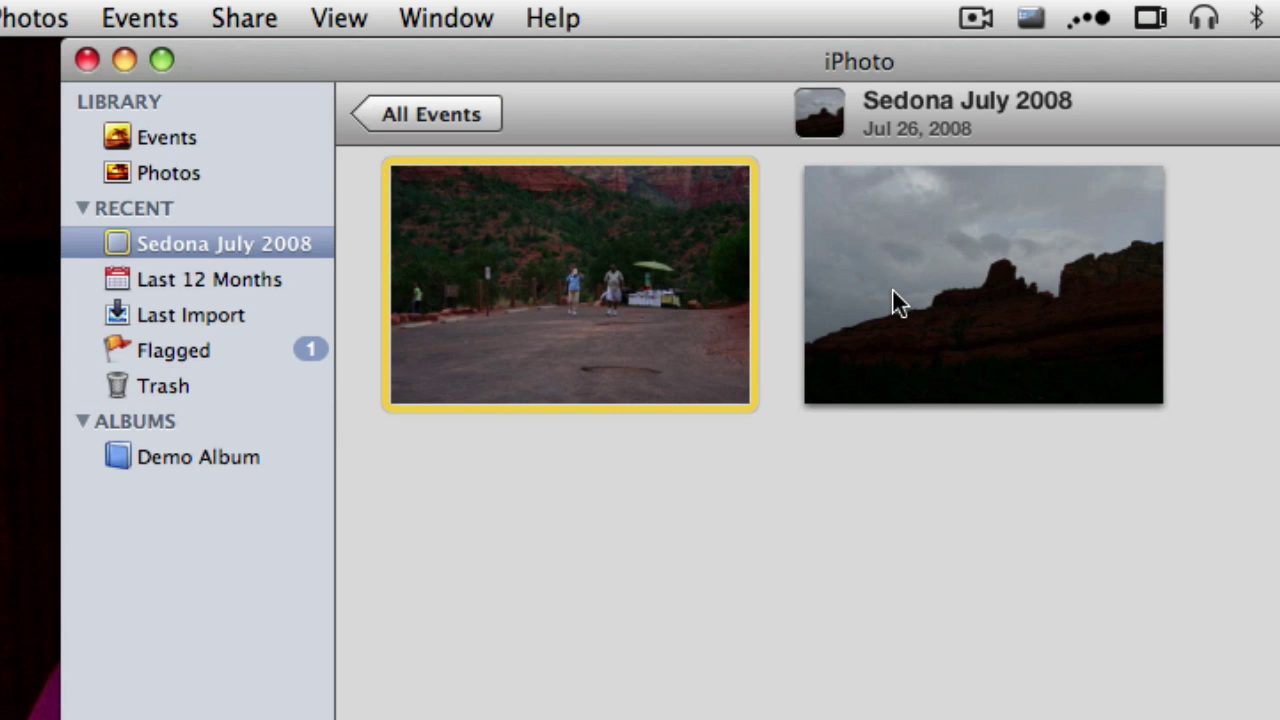